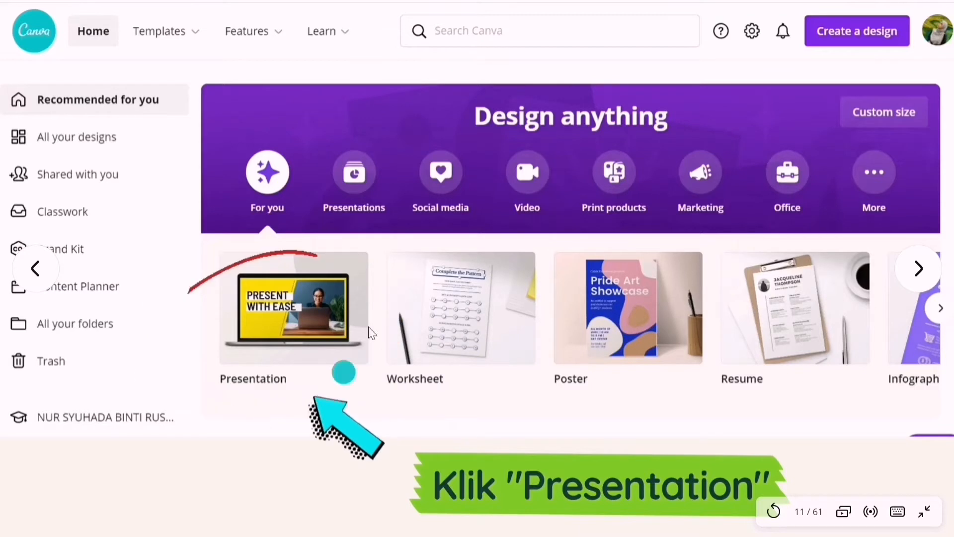
pyautogui.click(300, 382)
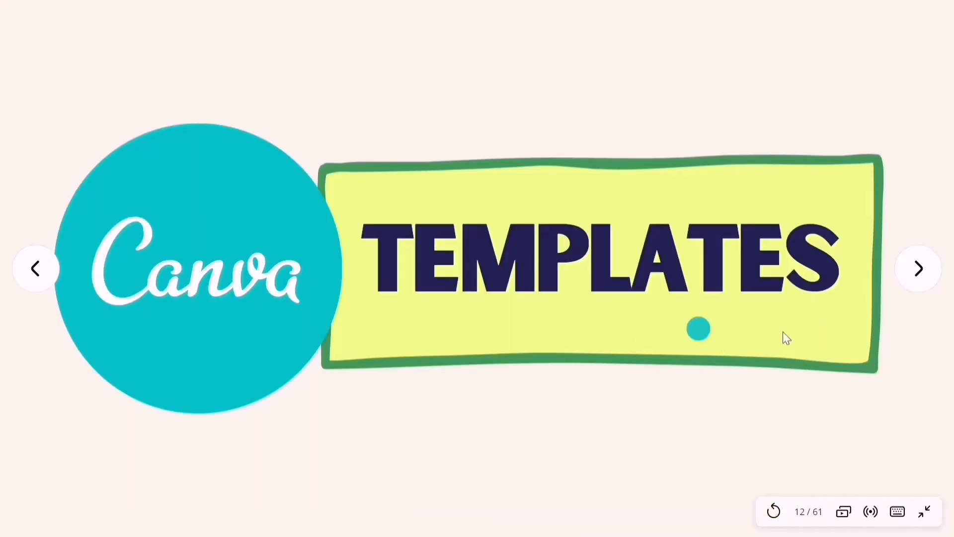
pyautogui.click(847, 329)
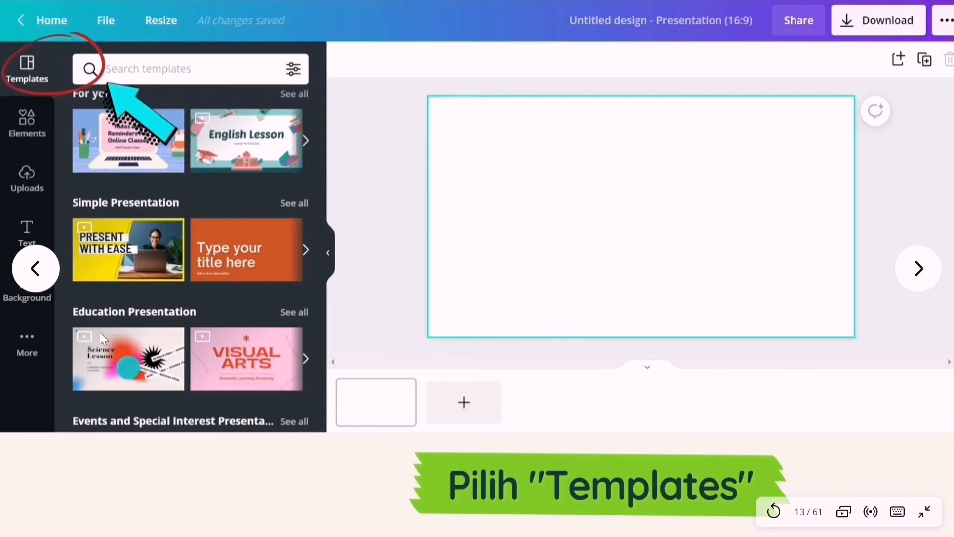
pyautogui.click(239, 263)
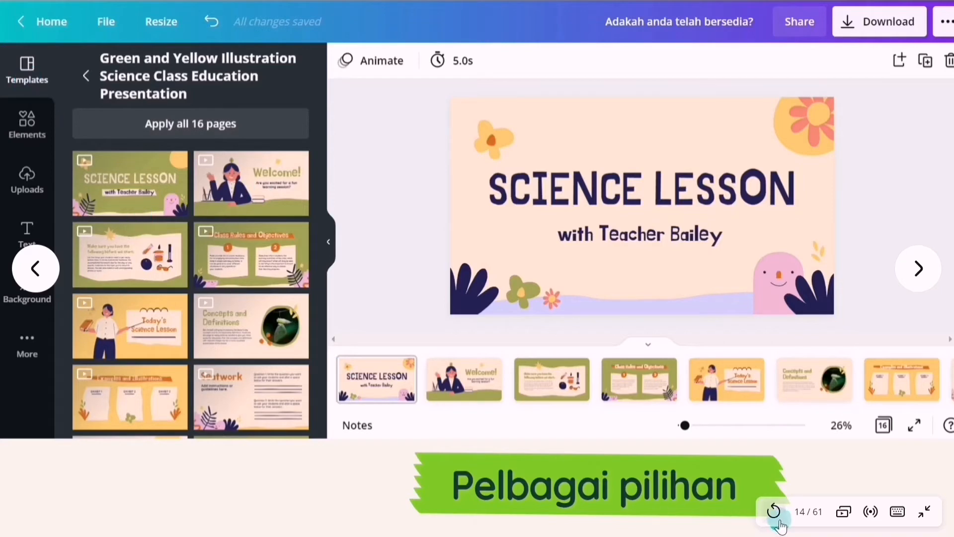
pyautogui.press('Right')
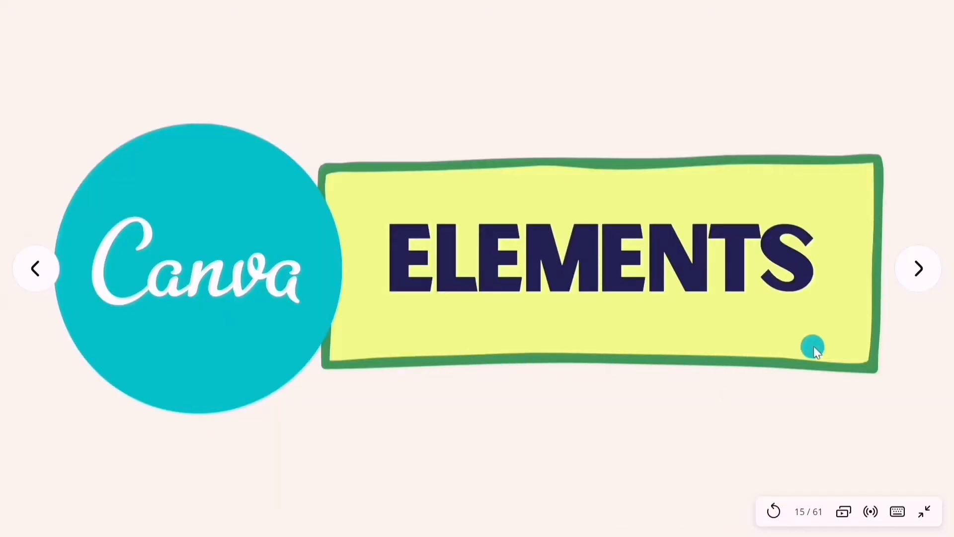
pyautogui.press('Right')
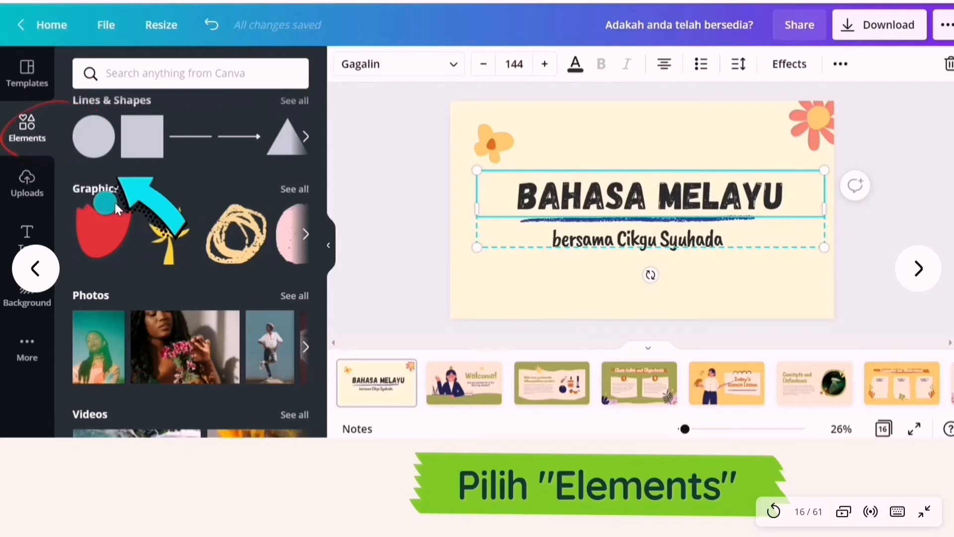
pyautogui.press('Right')
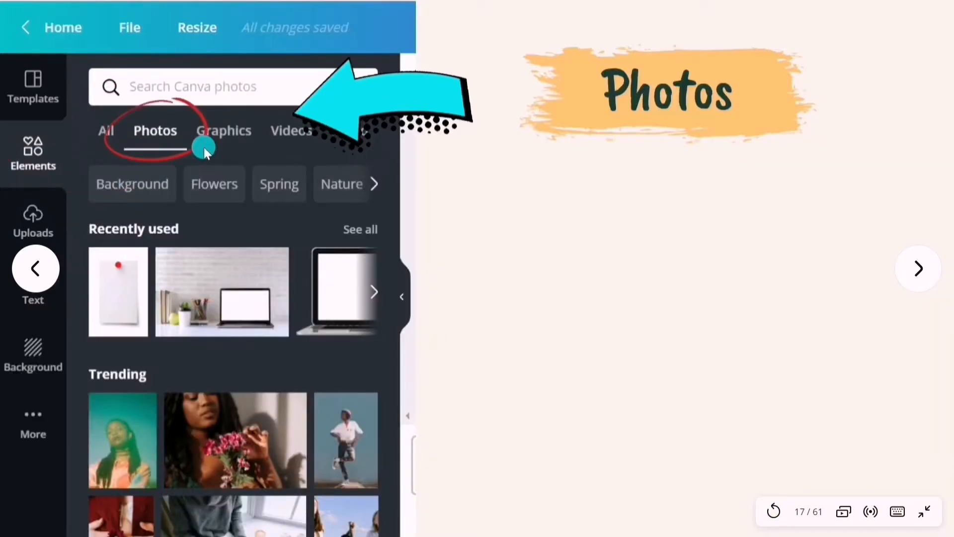
pyautogui.press('Right')
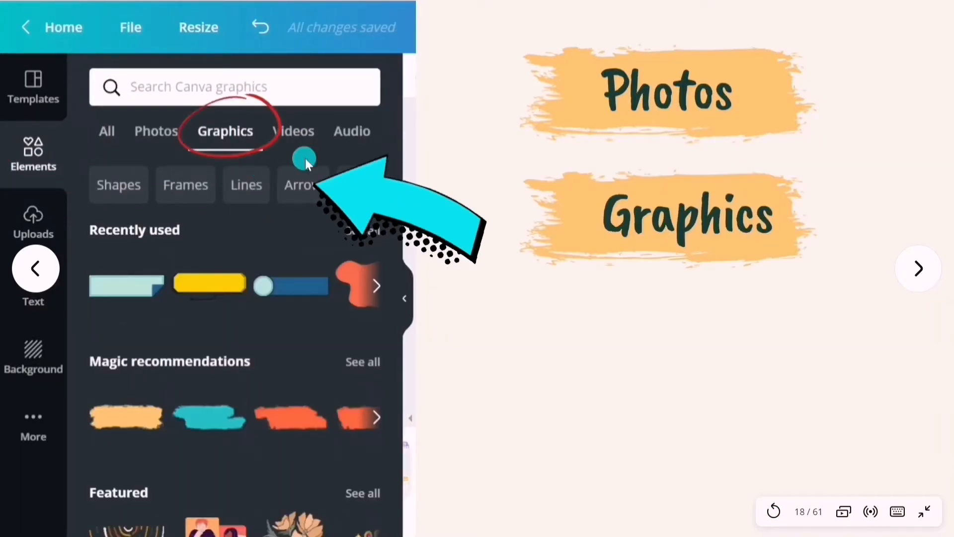
pyautogui.press('Right')
pyautogui.press('Right')
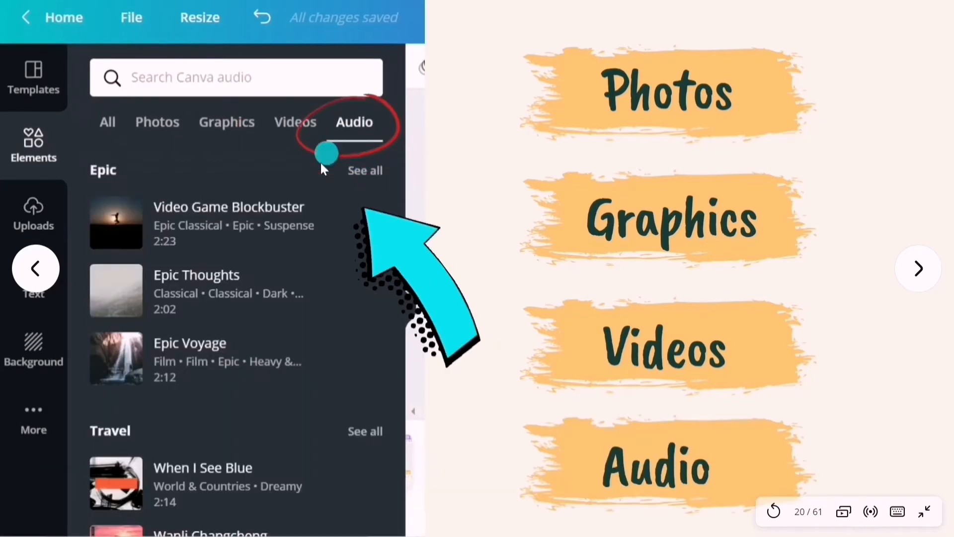
pyautogui.press('Right')
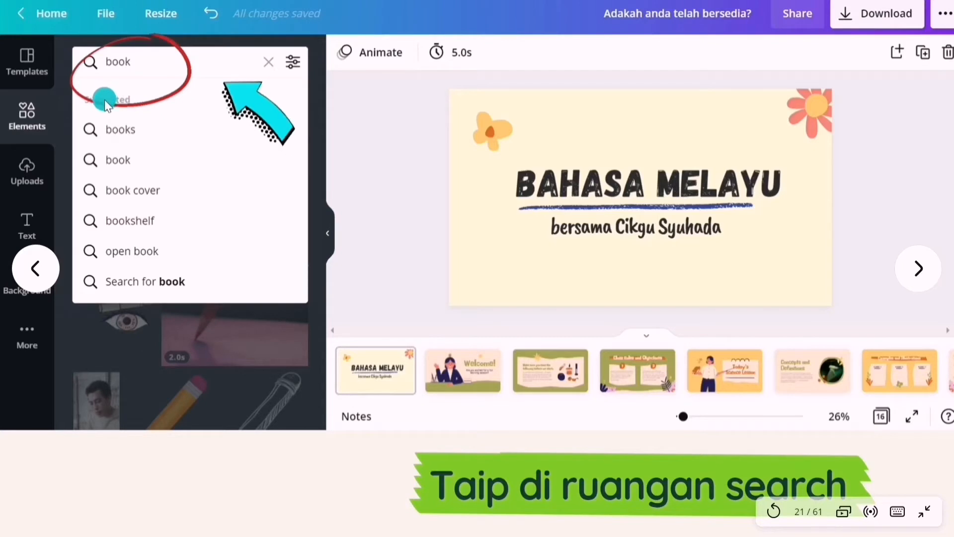
pyautogui.press('Right')
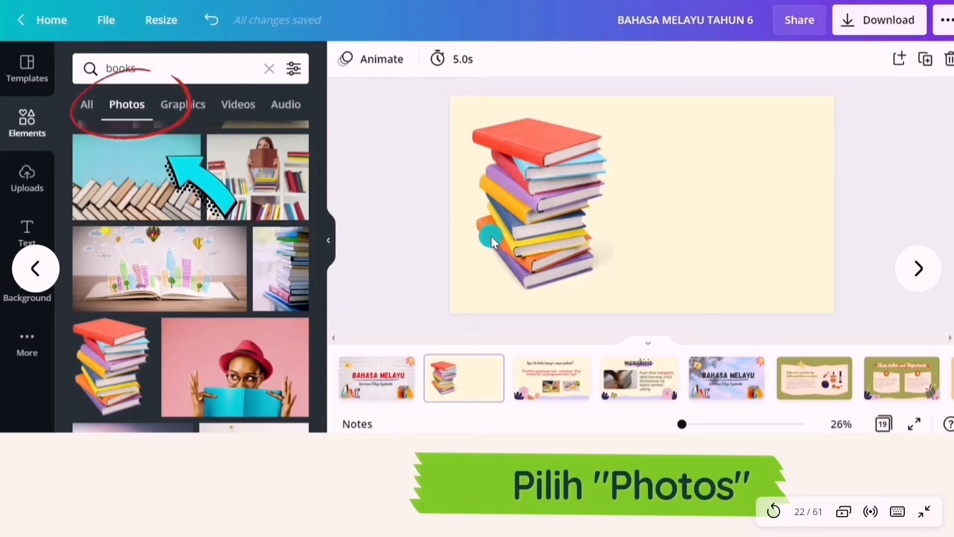
pyautogui.press('Right')
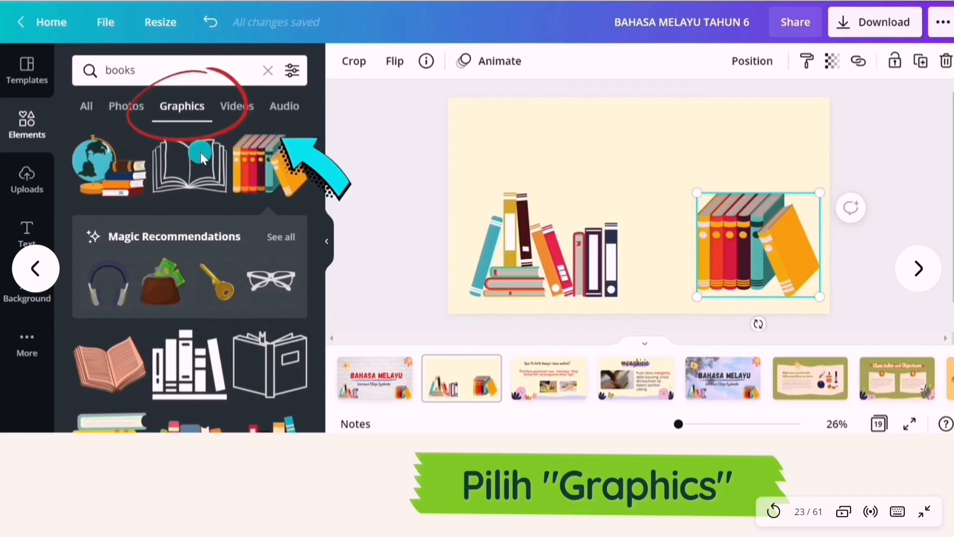
pyautogui.press('Right')
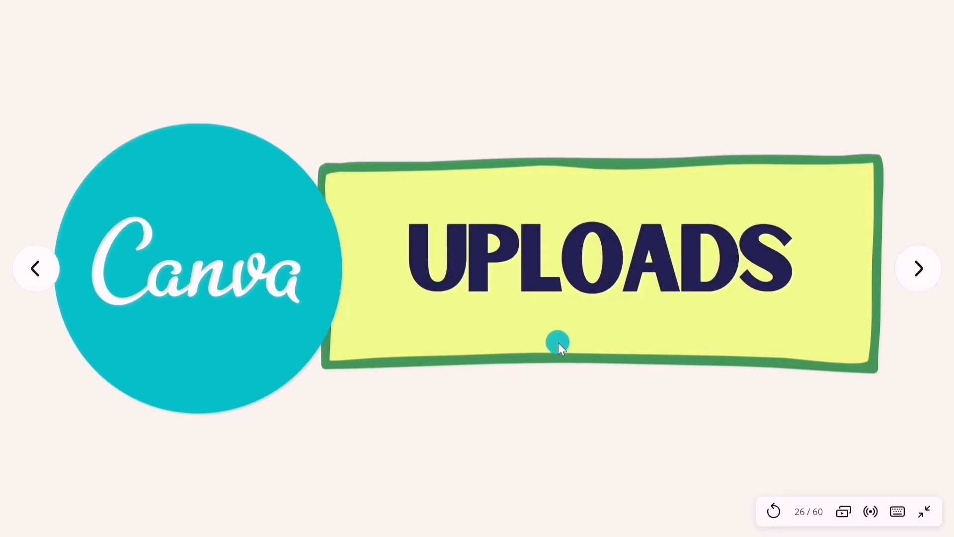
pyautogui.click(558, 342)
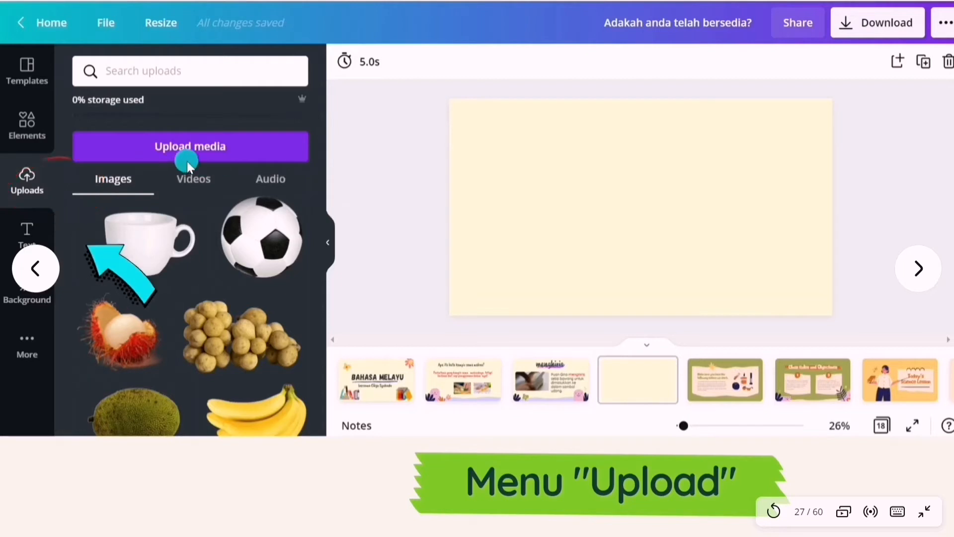
pyautogui.press('Right')
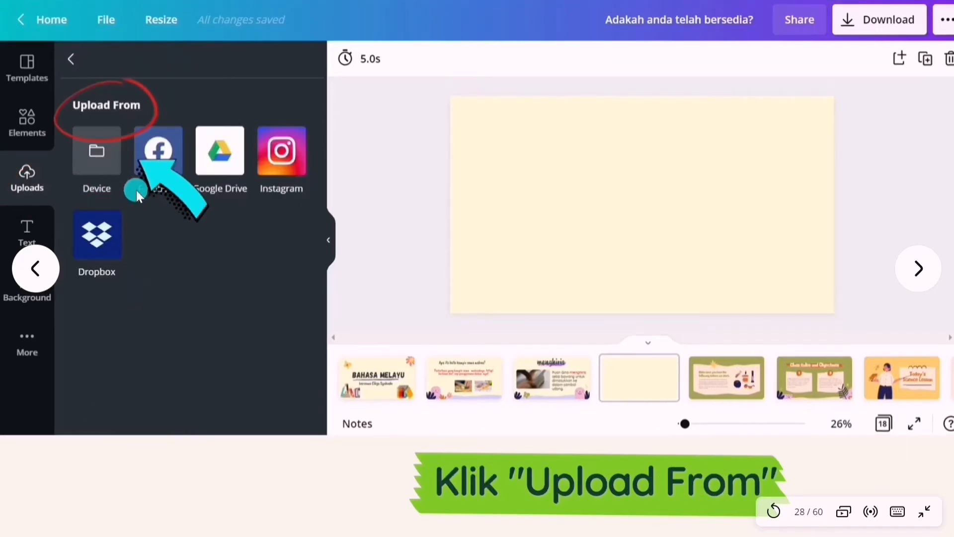
pyautogui.click(175, 248)
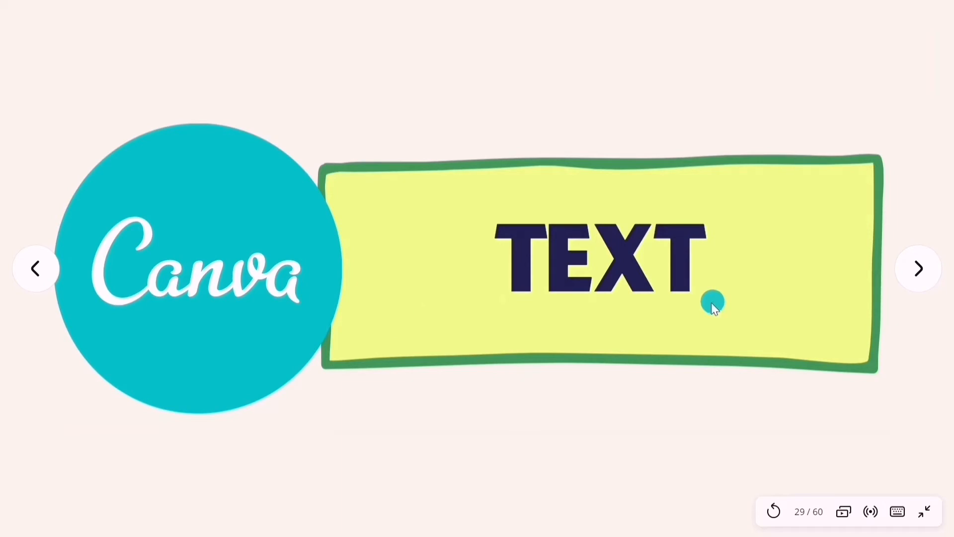
pyautogui.press('Right')
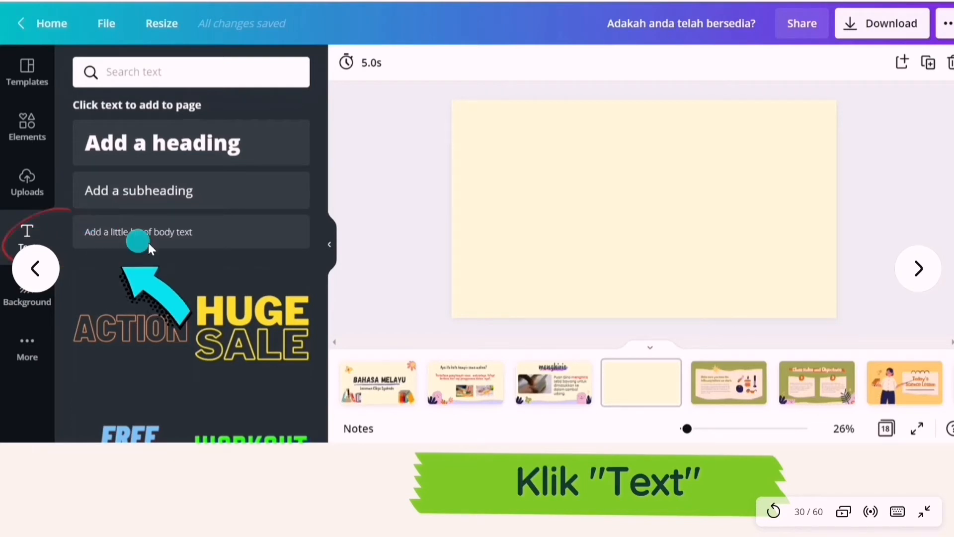
pyautogui.click(204, 247)
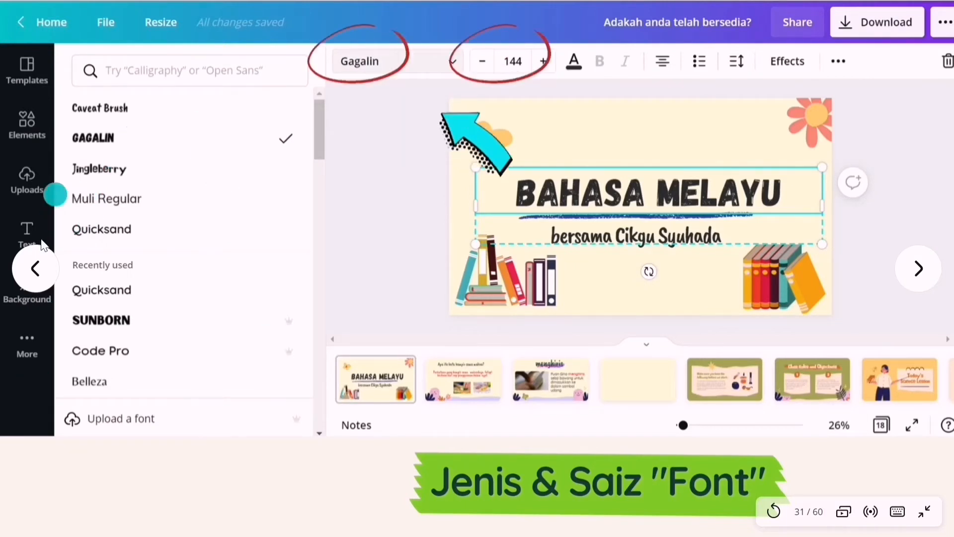
pyautogui.click(167, 245)
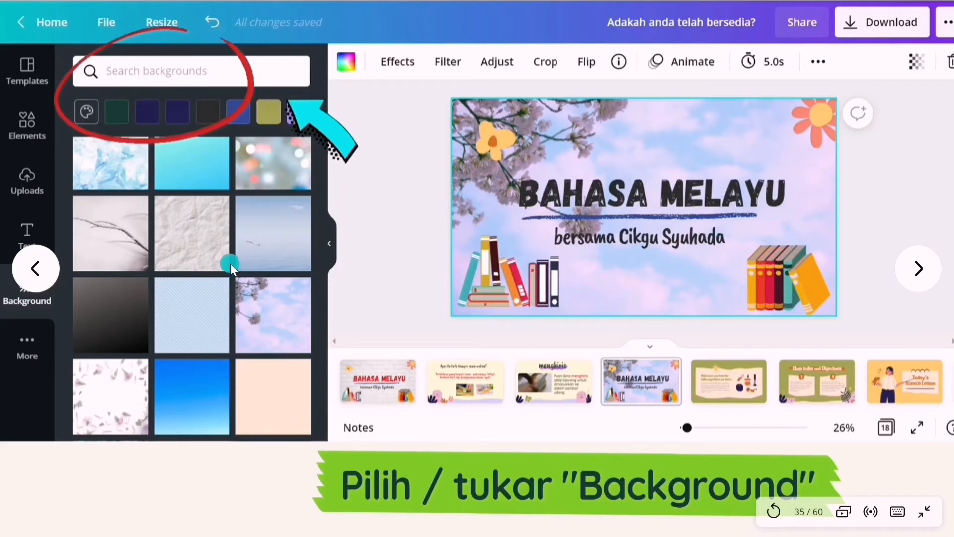
pyautogui.click(482, 269)
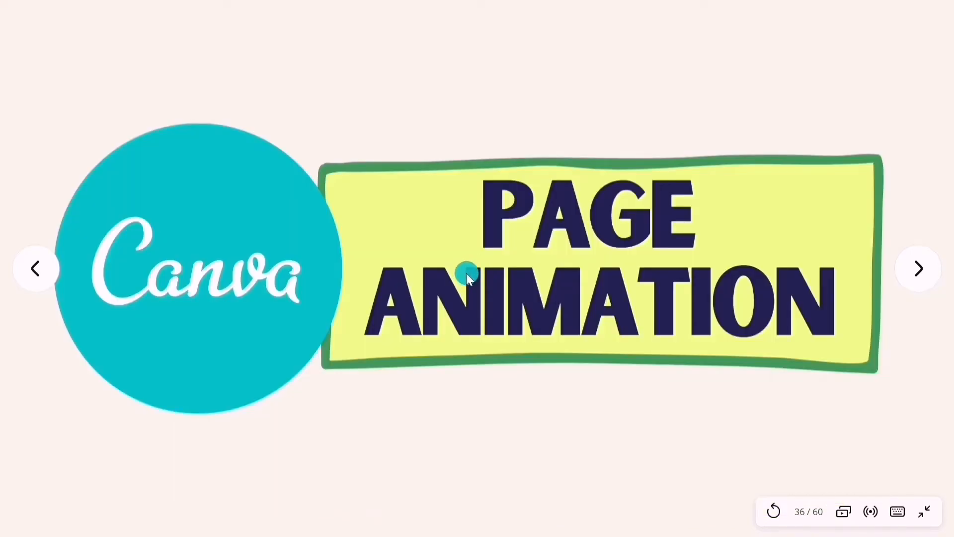
pyautogui.click(691, 246)
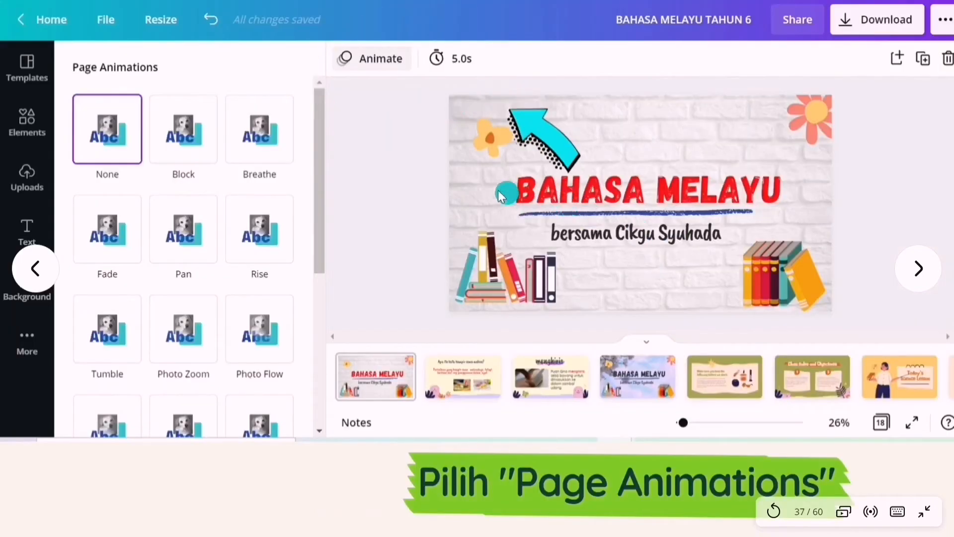
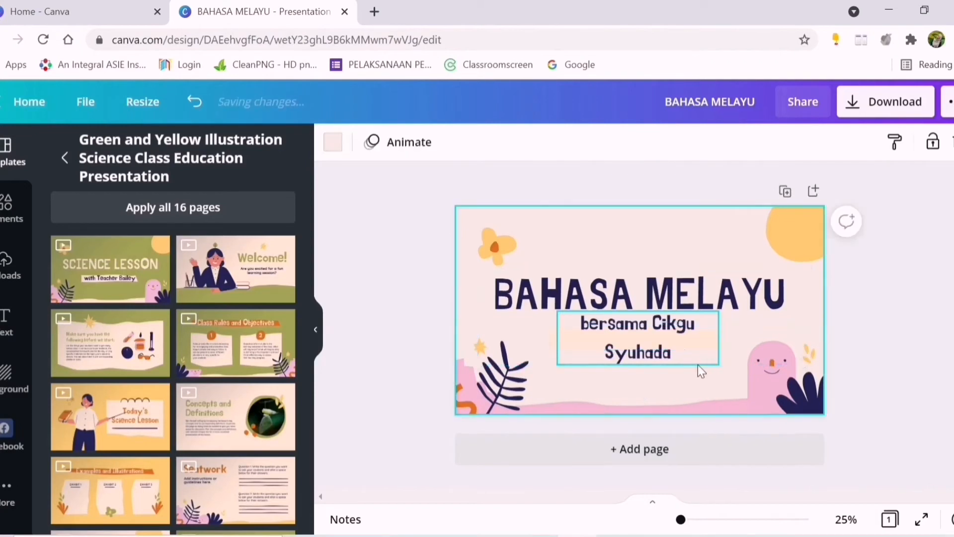
# - Widen the subtitle's text box so it fits on one line, and centre it under the BAHASA MELAYU title
pyautogui.moveTo(718, 334); pyautogui.dragTo(764, 337)
pyautogui.moveTo(655, 346); pyautogui.dragTo(638, 346)
# - Add a second page and apply the "Supplemental Video" layout from the science class template
pyautogui.click(657, 445)
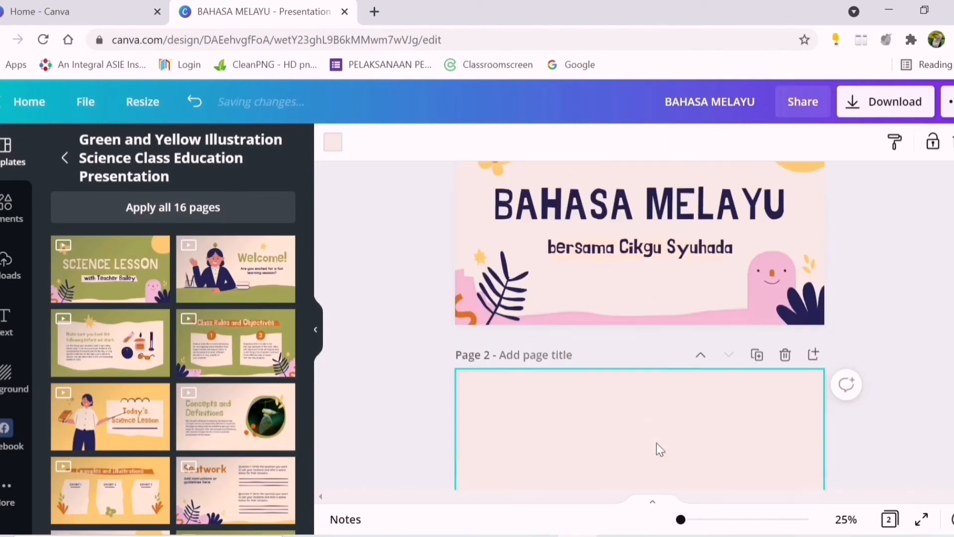
pyautogui.scroll(-1, 198, 370)
pyautogui.scroll(-3, 198, 371)
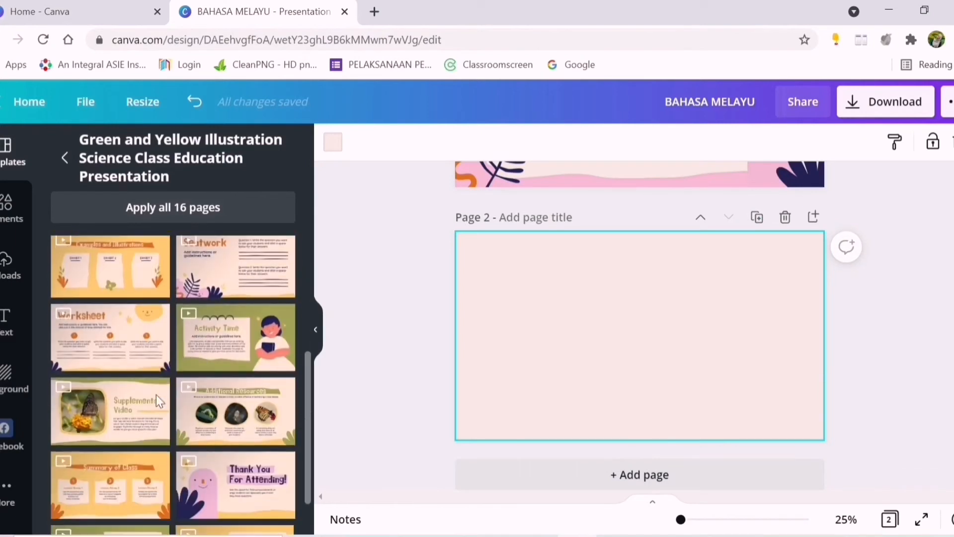
pyautogui.click(99, 403)
# - Replace the page 2 heading with "Kata Hampir Sama Makna" and left-align it
pyautogui.click(681, 308)
pyautogui.doubleClick(708, 332)
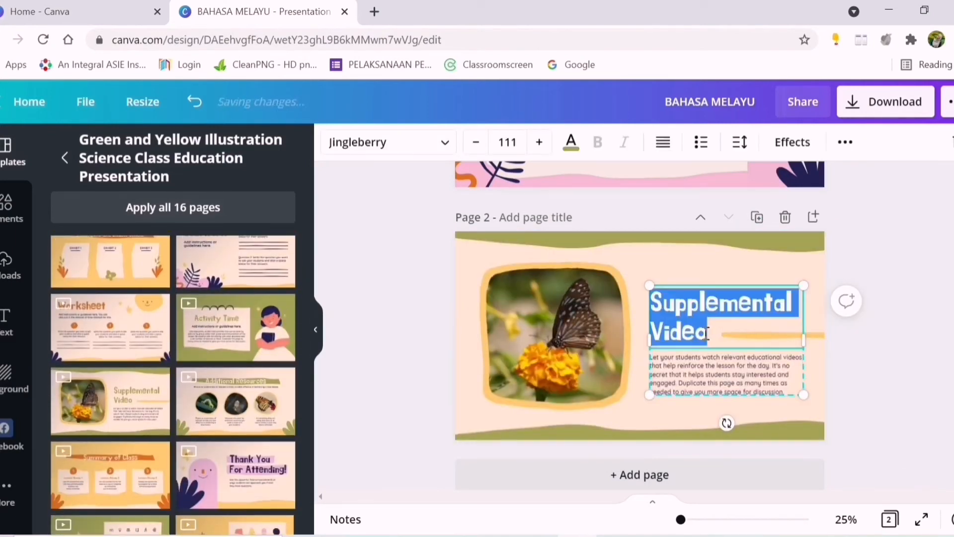
pyautogui.write('Kata Hampir')
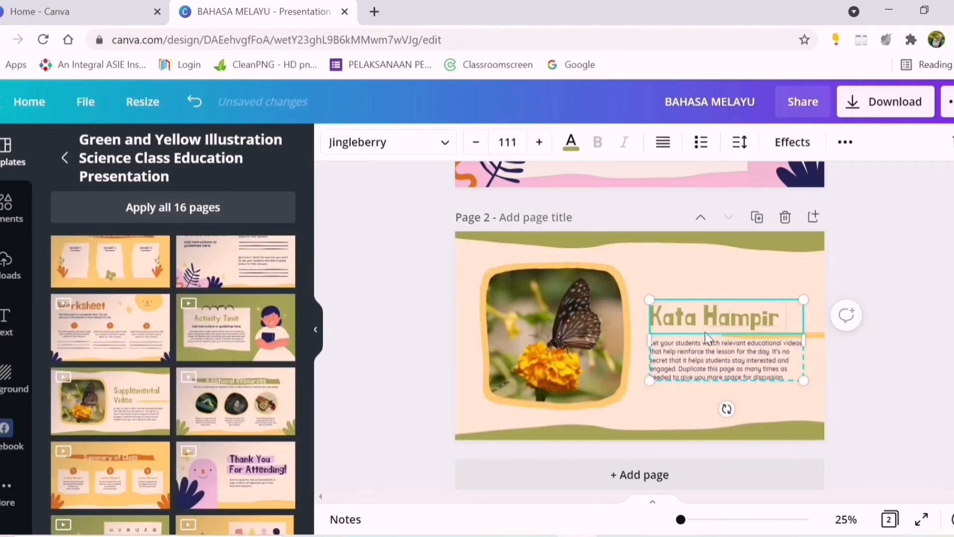
pyautogui.write(' Sama Makna')
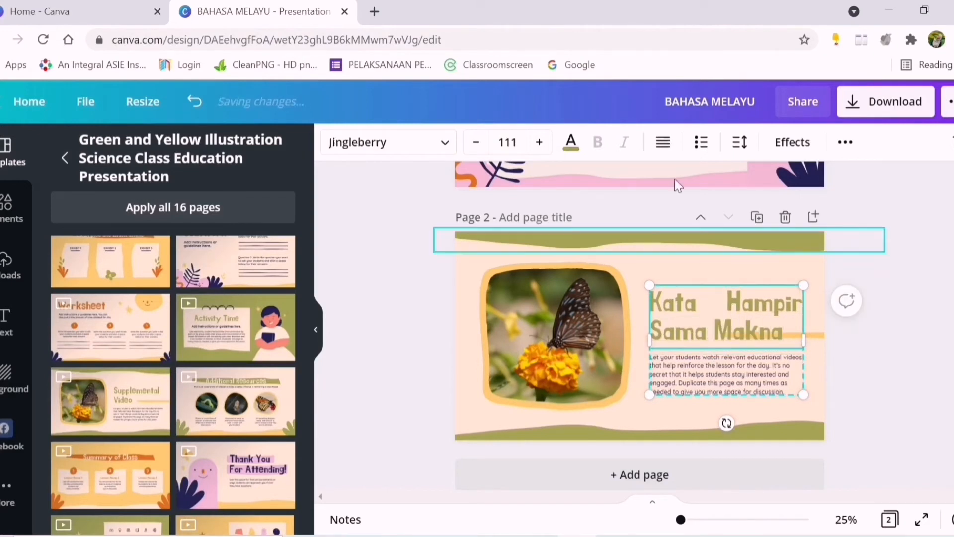
pyautogui.click(669, 150)
# - Replace page 2's body text with "Perkataan yang hampir sama maksudnya tetapi berbeza dari segi penggunaannya dalam ayat." and enlarge its font
pyautogui.doubleClick(743, 378)
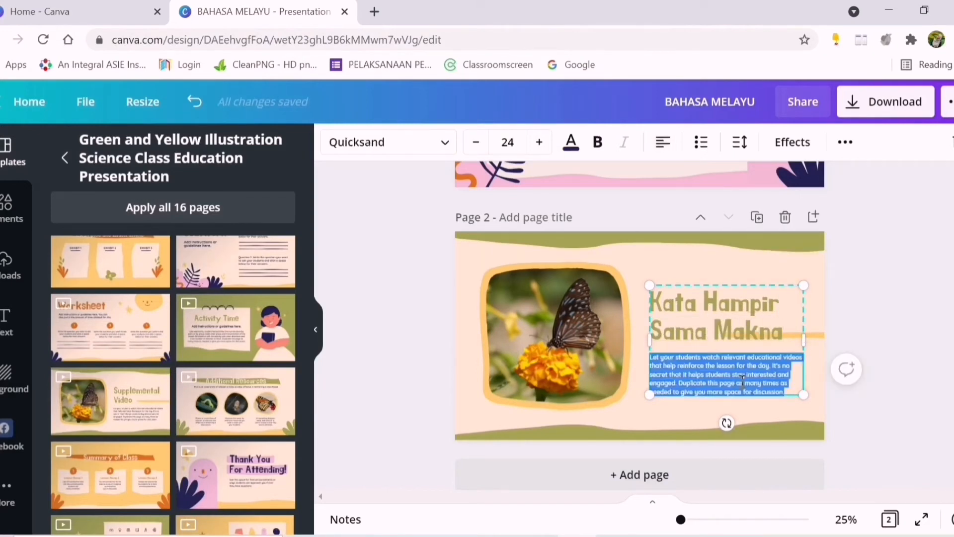
pyautogui.write('Perkataan yang hampir')
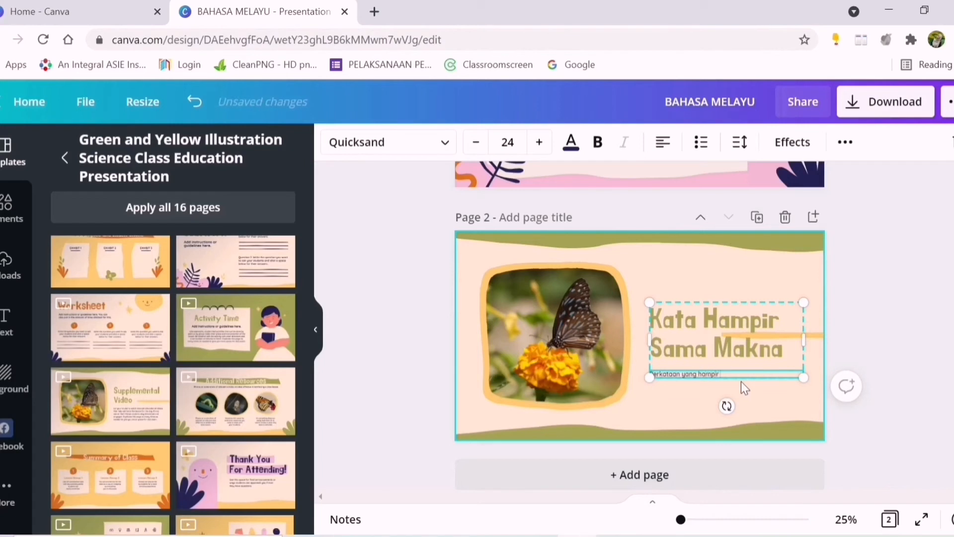
pyautogui.write(' sama maksudnya tetapi berbeza dari segi penggunaannya dalam ayat')
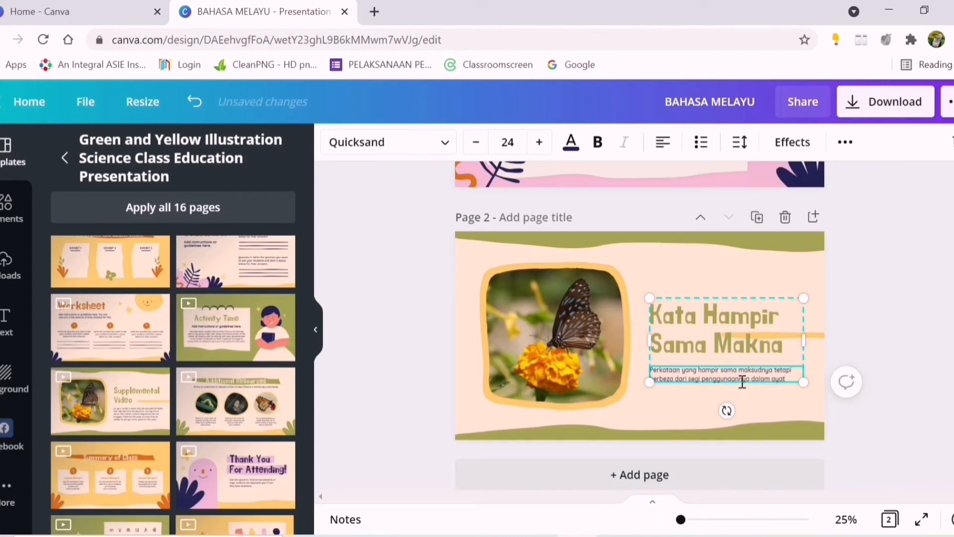
pyautogui.hotkey('ctrl', 'a')
pyautogui.click(537, 144)
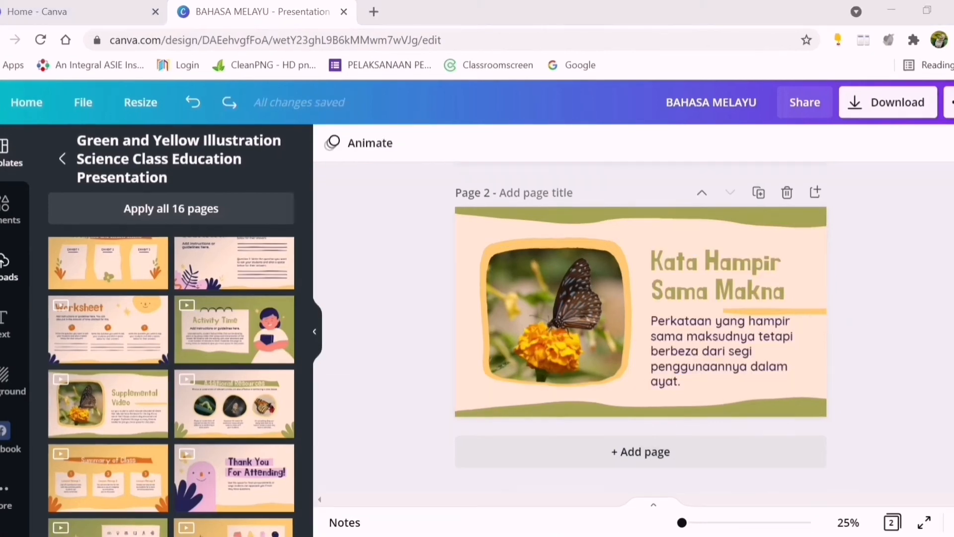
# - Replace the butterfly photo in page 2's frame with the uploaded 3.8-second video of the avatar standing in a classroom
pyautogui.click(6, 261)
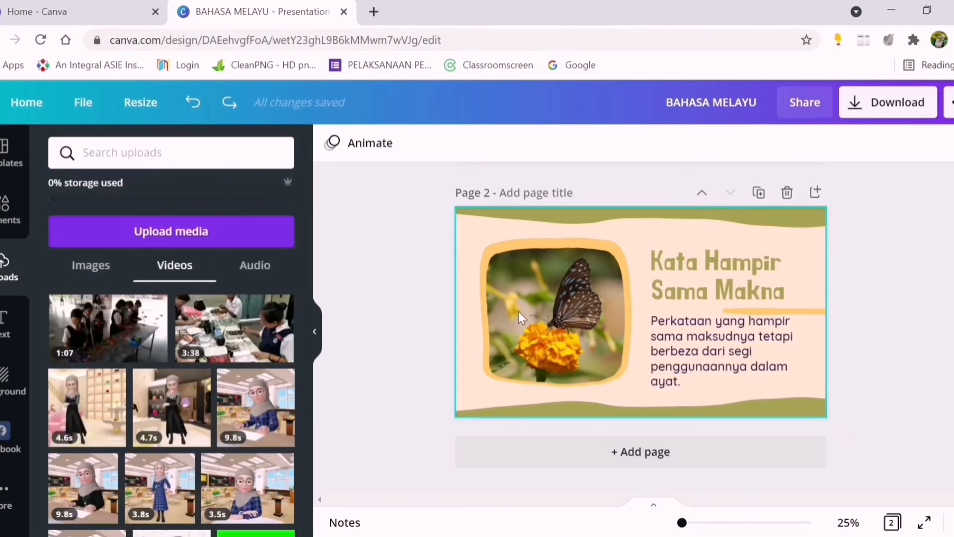
pyautogui.click(553, 324)
pyautogui.press('Delete')
pyautogui.scroll(-1, 164, 366)
pyautogui.click(163, 403)
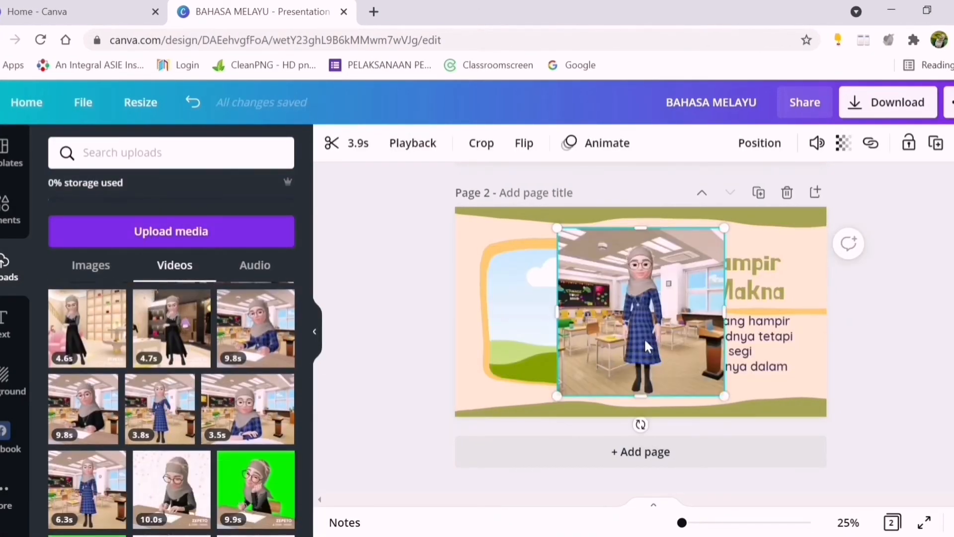
pyautogui.moveTo(594, 323); pyautogui.dragTo(531, 303)
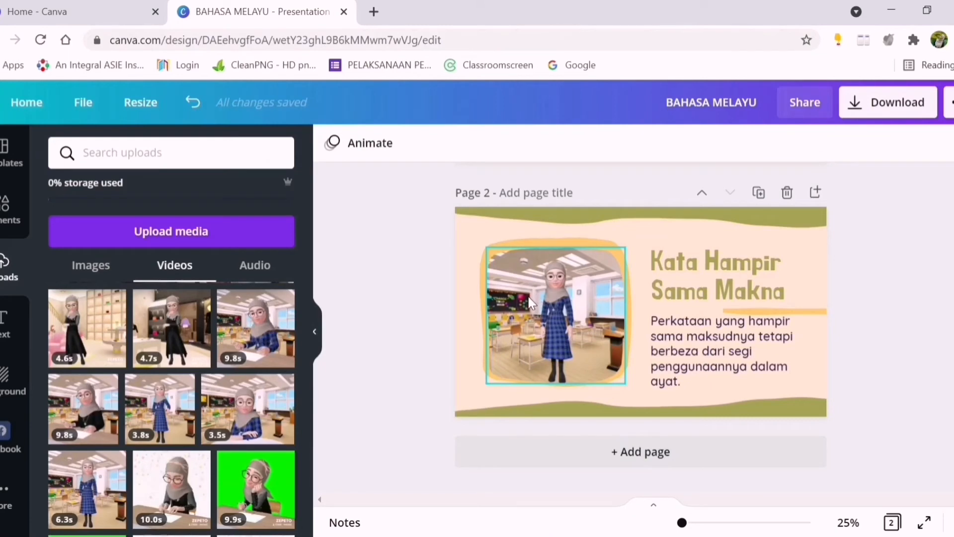
# - Add a third page and apply the "Concepts and Definitions" layout from the template
pyautogui.click(661, 452)
pyautogui.click(3, 163)
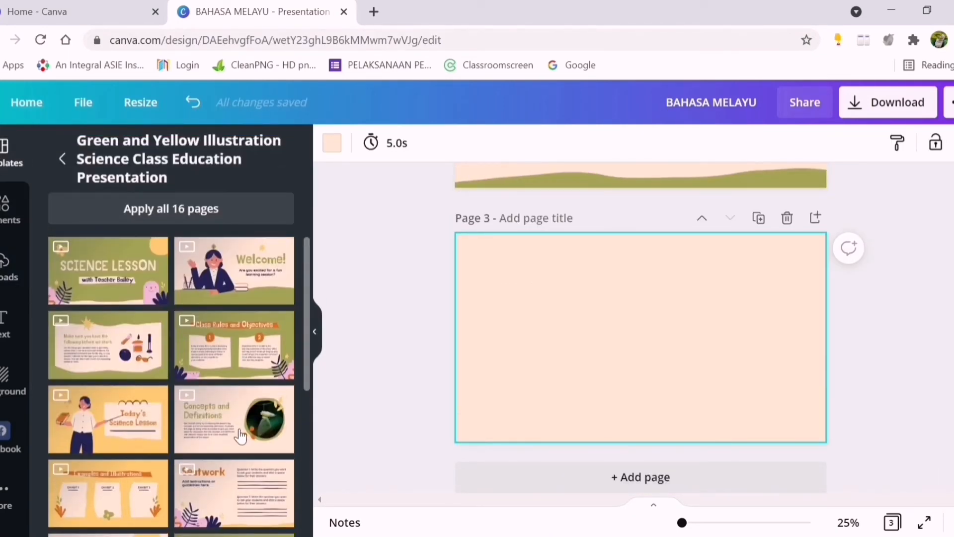
pyautogui.click(241, 436)
# - Set page 3's heading to "menghiris" and its body to a woman's name followed by "menghiris sebiji bawang untuk dimasukkan ke dalam sambal udang."
pyautogui.doubleClick(596, 326)
pyautogui.write('menghiris')
pyautogui.doubleClick(579, 360)
pyautogui.write('Sua')
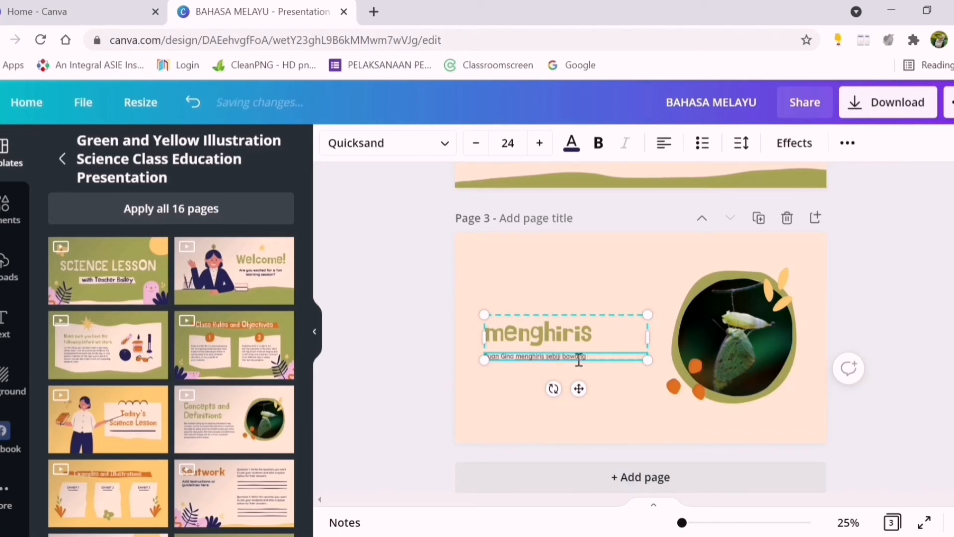
pyautogui.write('an ke dalam sambal udang.')
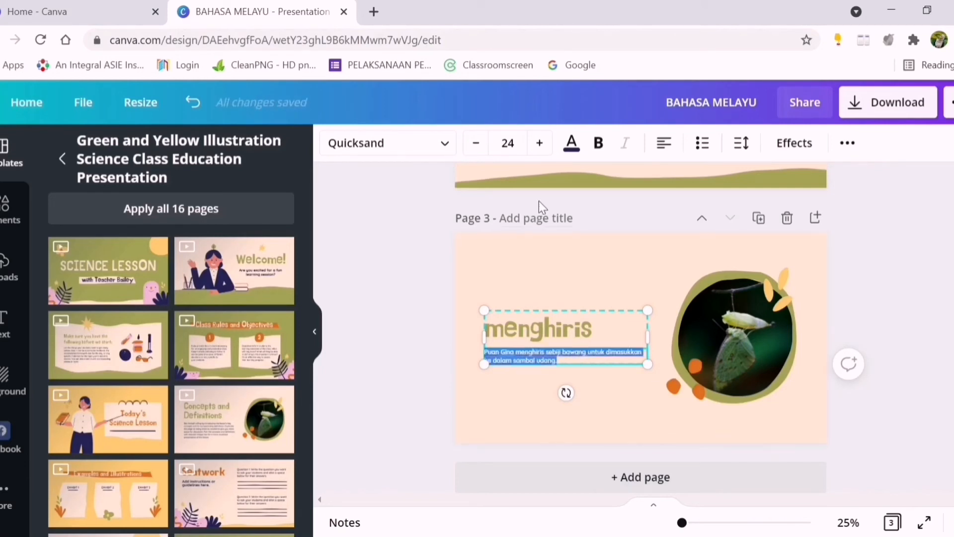
# - Set the font size of page 3's example sentence to 54
pyautogui.click(507, 143)
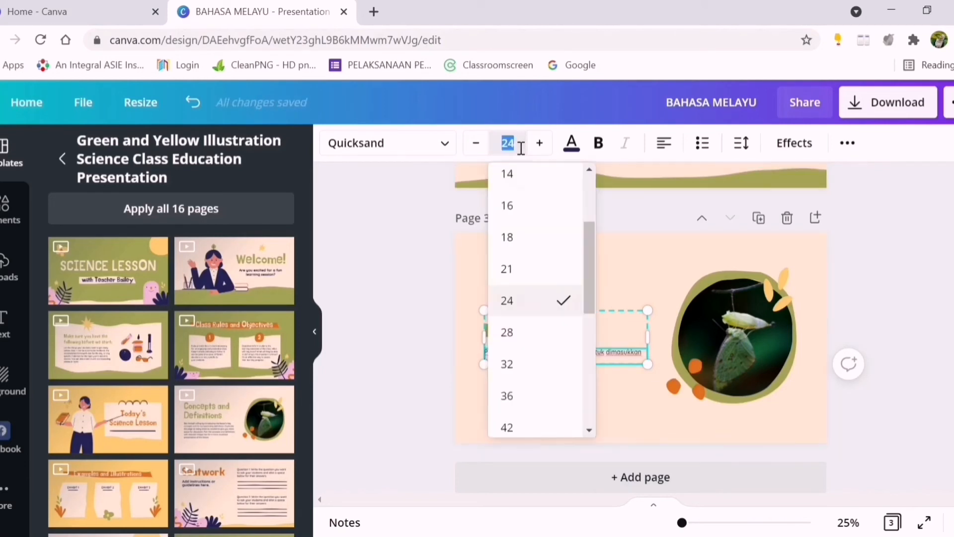
pyautogui.scroll(-2, 521, 378)
pyautogui.click(522, 379)
pyautogui.click(539, 143)
pyautogui.click(540, 143)
pyautogui.click(540, 143)
pyautogui.click(539, 143)
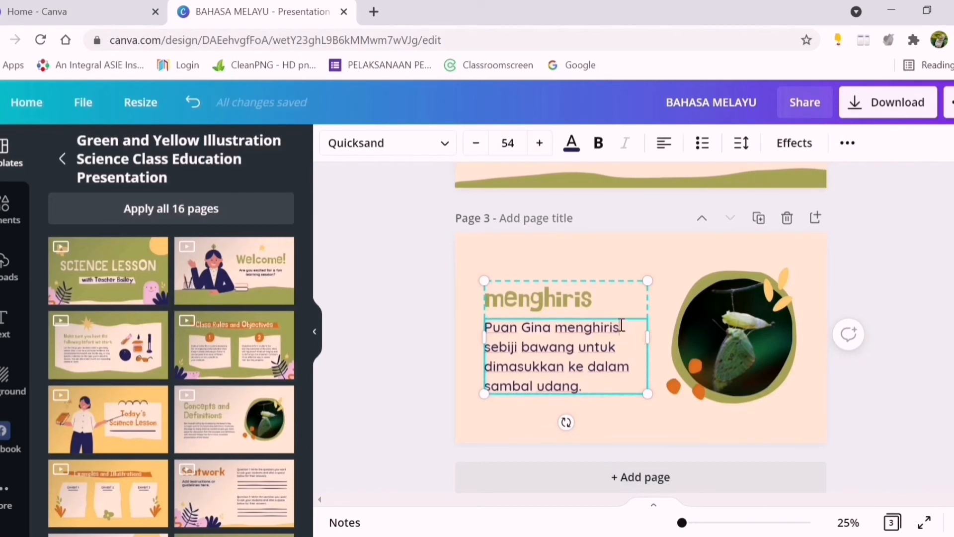
# - Make the word "menghiris" in the example sentence bold and colour it red #ED0707
pyautogui.click(598, 143)
pyautogui.click(571, 142)
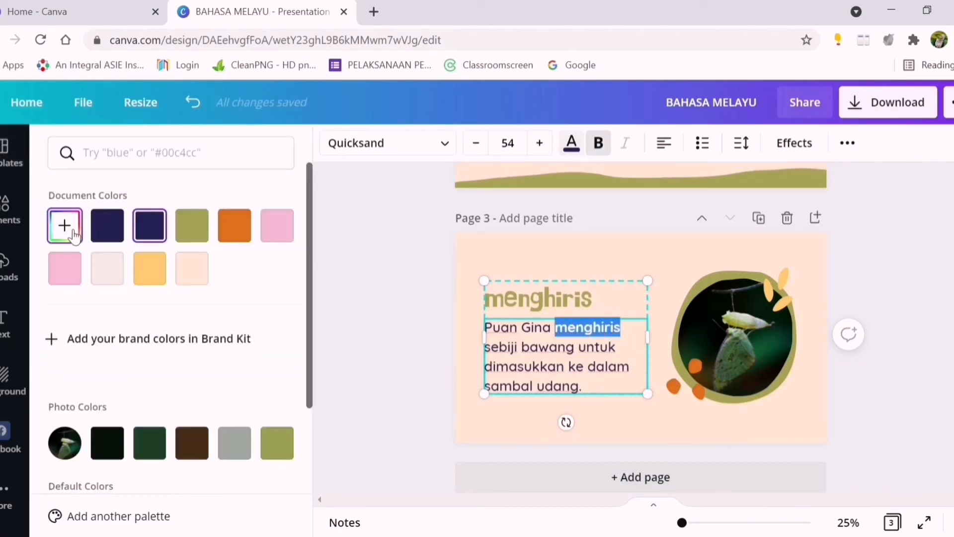
pyautogui.click(64, 225)
pyautogui.moveTo(253, 365); pyautogui.dragTo(266, 360)
pyautogui.click(266, 269)
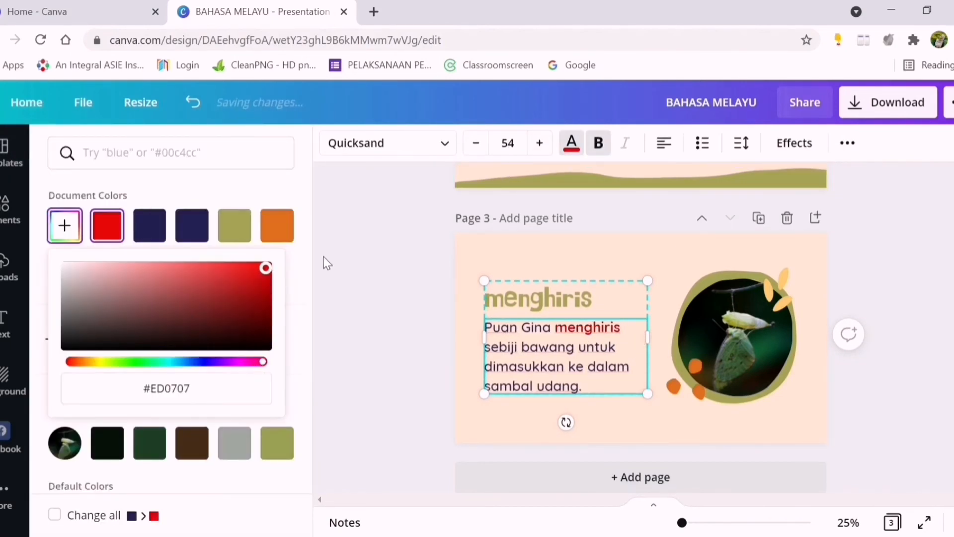
# - Set the line spacing of page 3's example sentence to 1.24
pyautogui.click(607, 418)
pyautogui.tripleClick(592, 389)
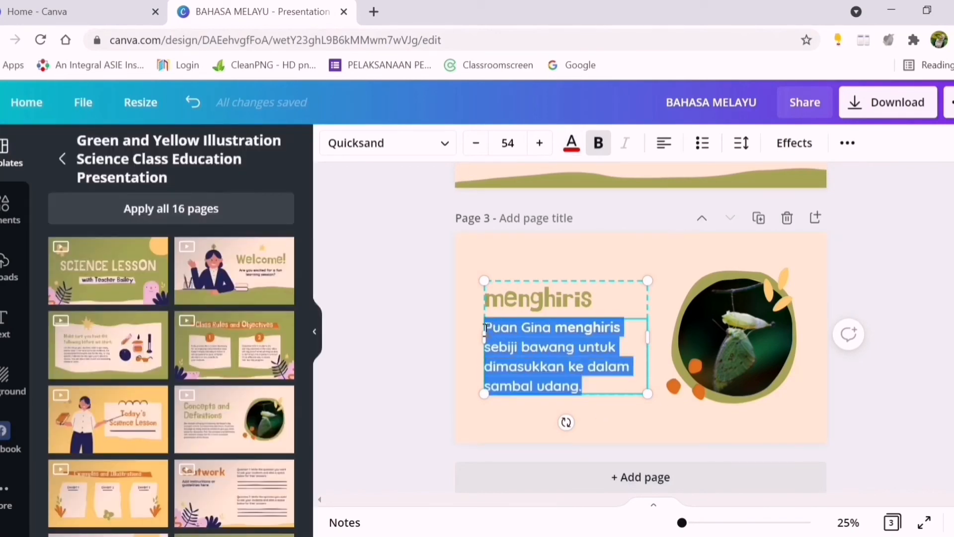
pyautogui.click(741, 143)
pyautogui.moveTo(846, 227); pyautogui.dragTo(851, 232)
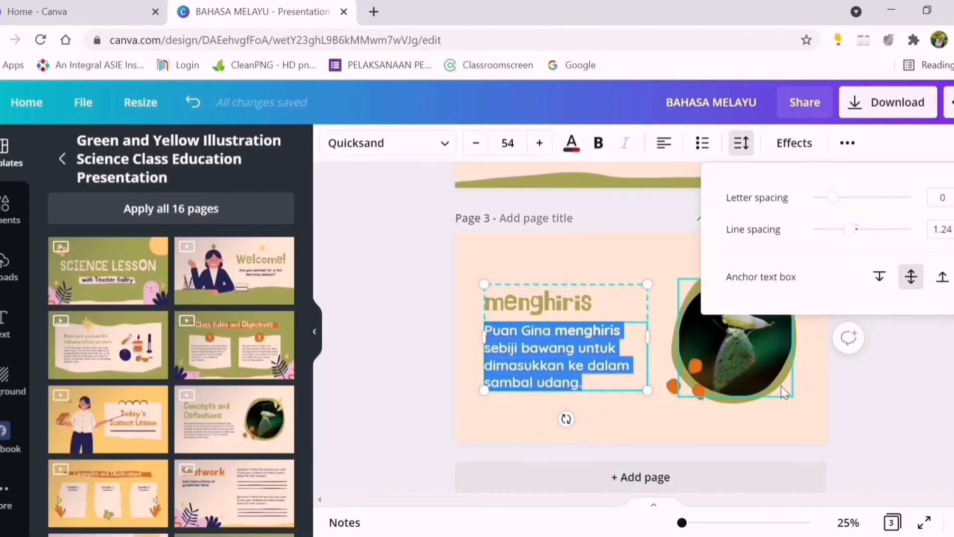
# - Find a "cut onion" stock video and put the 7-second clip of a knife slicing into page 3's picture frame
pyautogui.click(725, 388)
pyautogui.click(7, 209)
pyautogui.click(164, 152)
pyautogui.write('cut on')
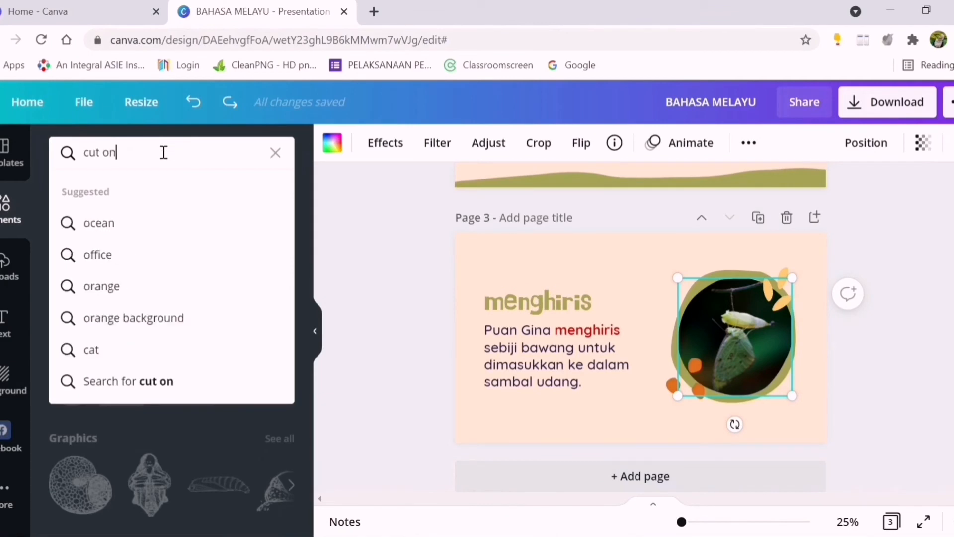
pyautogui.write('ion')
pyautogui.press('Return')
pyautogui.click(211, 189)
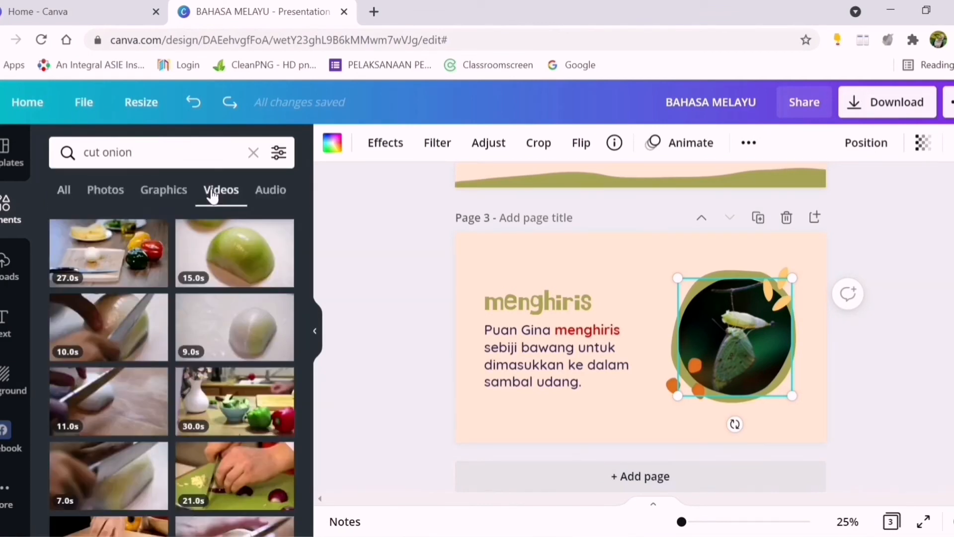
pyautogui.scroll(-4, 224, 367)
pyautogui.click(230, 430)
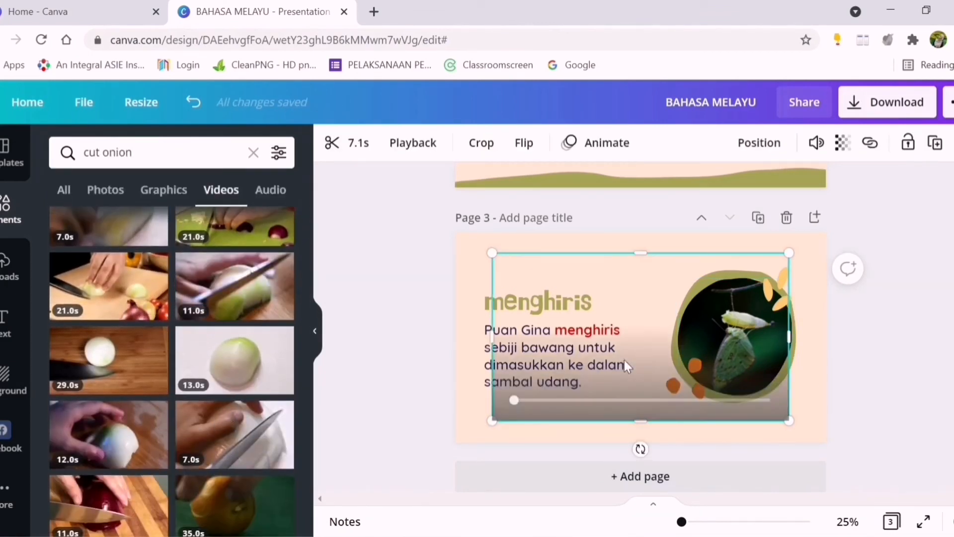
pyautogui.moveTo(594, 311); pyautogui.dragTo(690, 334)
# - Enlarge the olive outline and the video frame on page 3
pyautogui.click(699, 430)
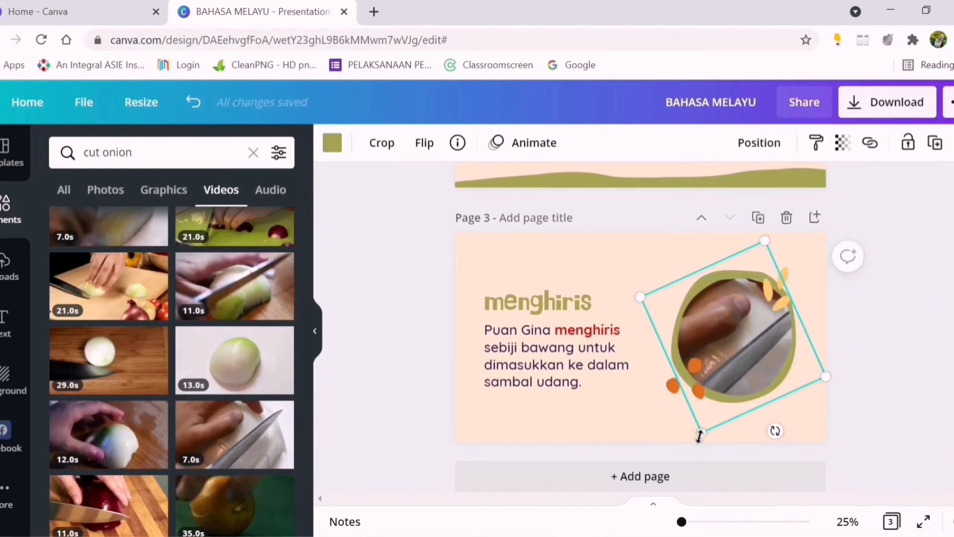
pyautogui.moveTo(766, 239); pyautogui.dragTo(778, 203)
pyautogui.click(782, 355)
pyautogui.moveTo(794, 278); pyautogui.dragTo(819, 251)
pyautogui.moveTo(678, 395); pyautogui.dragTo(660, 410)
pyautogui.doubleClick(670, 347)
pyautogui.moveTo(729, 378); pyautogui.dragTo(699, 383)
pyautogui.click(702, 426)
# - Duplicate page 3 and change the copy's heading to "mengupas"
pyautogui.click(757, 218)
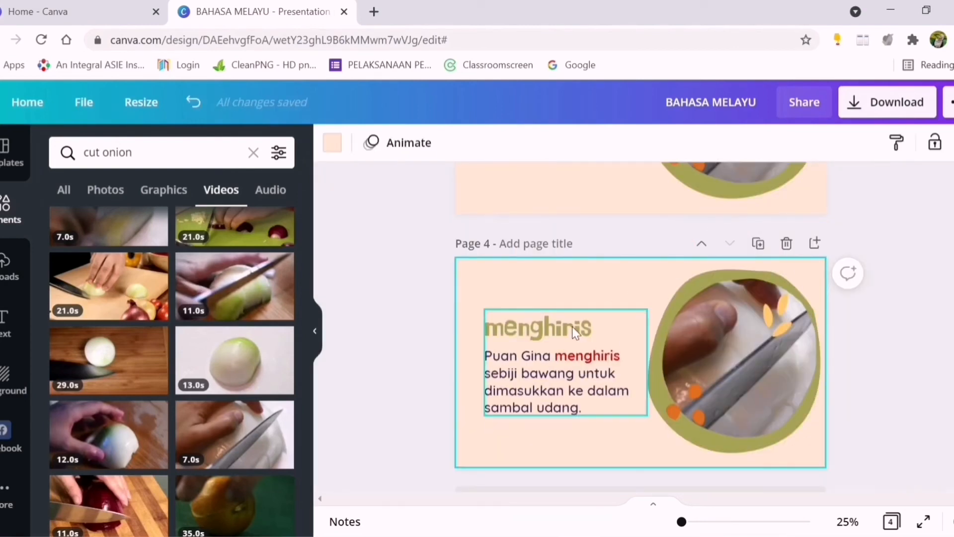
pyautogui.click(572, 329)
pyautogui.moveTo(593, 329); pyautogui.dragTo(543, 329)
pyautogui.write('upas')
# - Replace page 4's sentence with a name plus "mengupas kulit epal menggunakan sebilah pisau yang tajam." and make "mengupas" bold red
pyautogui.click(591, 377)
pyautogui.click(582, 409)
pyautogui.hotkey('ctrl', 'a')
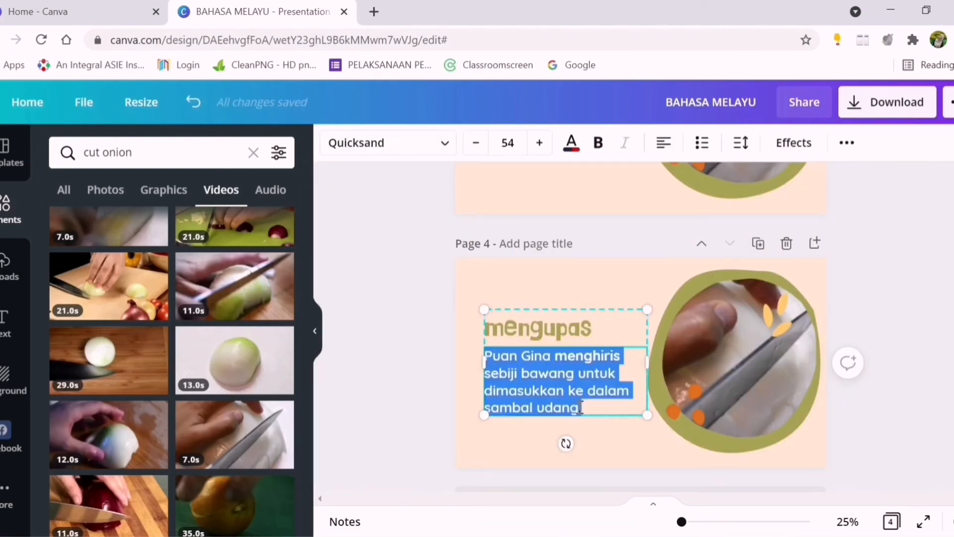
pyautogui.write('Kaira mengupas kulit ')
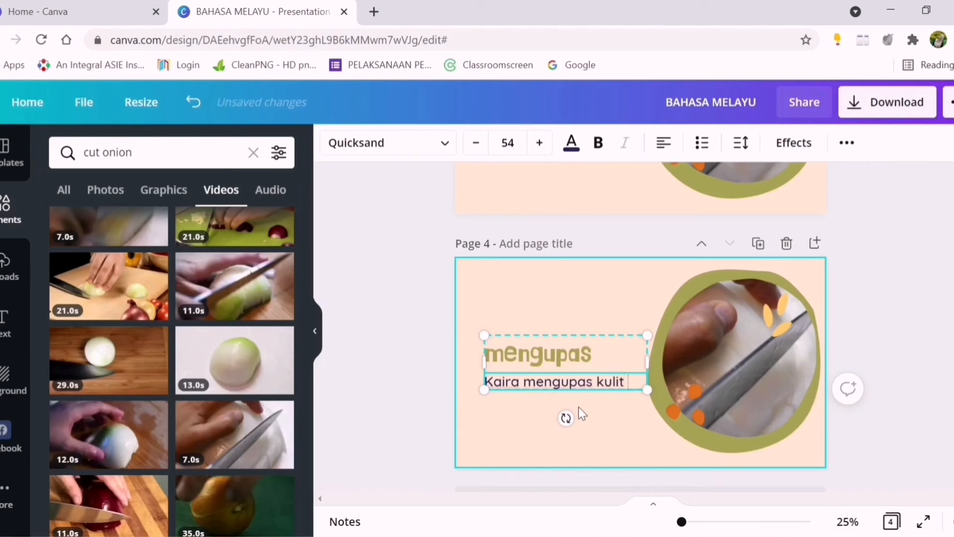
pyautogui.write('epal menggunakan sebilah pisau yang tajam.')
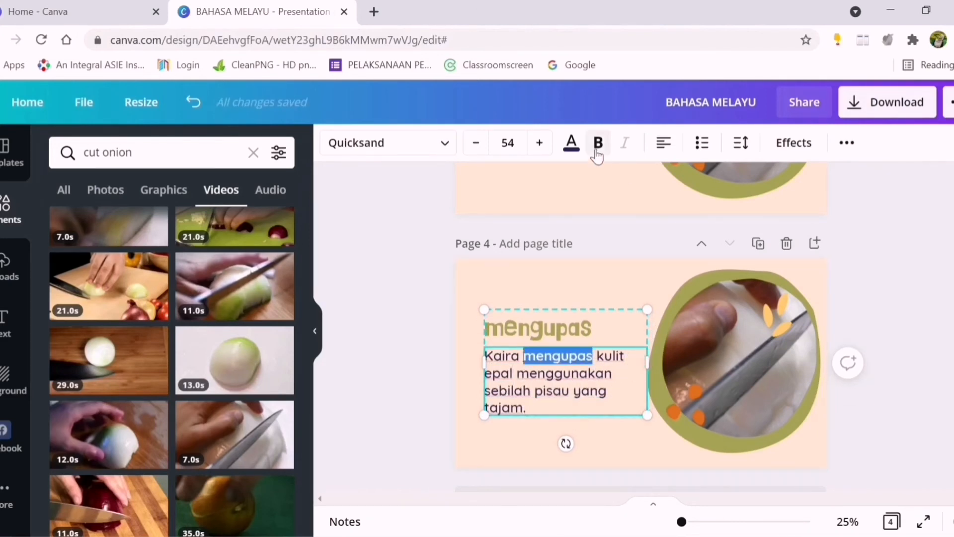
pyautogui.click(571, 143)
pyautogui.click(276, 222)
# - Empty page 4's video frame and fill it with a stock video found under "peel apple"
pyautogui.click(744, 346)
pyautogui.moveTo(132, 153); pyautogui.dragTo(75, 153)
pyautogui.write('peel apple')
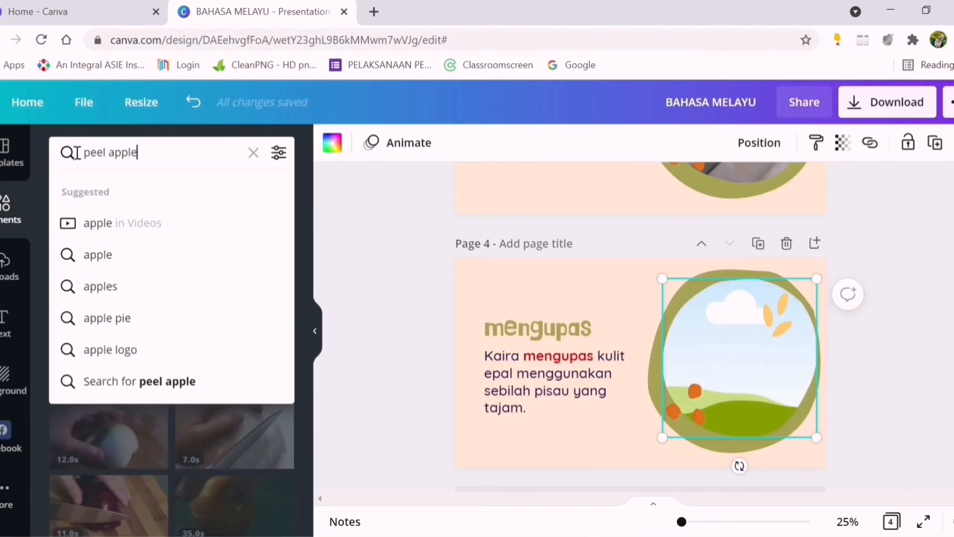
pyautogui.press('Return')
pyautogui.click(221, 194)
pyautogui.moveTo(121, 284); pyautogui.dragTo(703, 341)
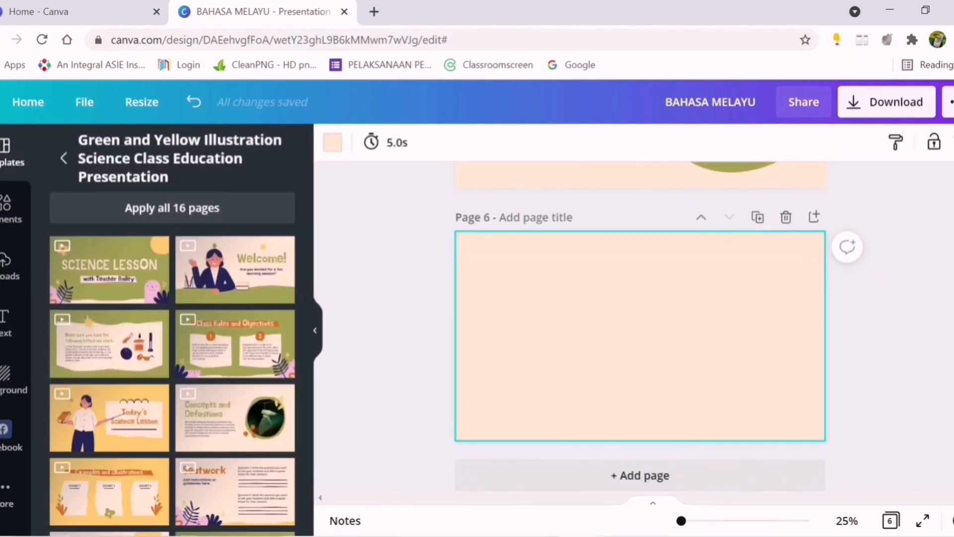
# - Apply the "Thank You For Attending!" layout to page 6 and delete its announcement text
pyautogui.scroll(-5, 235, 372)
pyautogui.moveTo(235, 426); pyautogui.dragTo(703, 363)
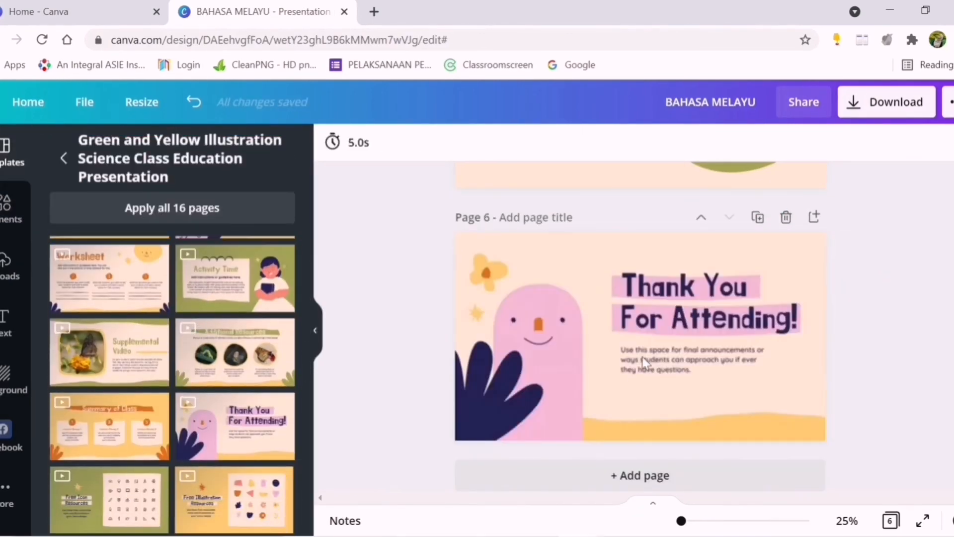
pyautogui.doubleClick(700, 361)
pyautogui.press('Delete')
# - Replace page 6's title with "Lengkapkan Ayat", move it left and reduce its font size to fit one line
pyautogui.doubleClick(688, 317)
pyautogui.write('Lengkapkan A')
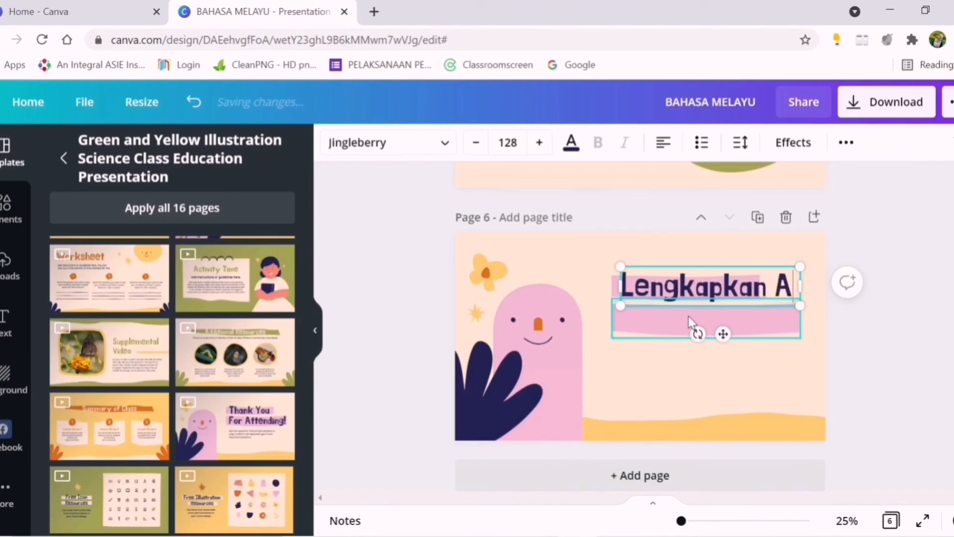
pyautogui.write('yat')
pyautogui.moveTo(619, 303); pyautogui.dragTo(594, 304)
pyautogui.tripleClick(475, 144)
pyautogui.tripleClick(475, 144)
pyautogui.tripleClick(475, 145)
# - Delete one pink highlight strip and enlarge the other to about 1,131 by 237 behind the "Lengkapkan Ayat" title
pyautogui.moveTo(681, 287)
pyautogui.mouseDown()
pyautogui.moveTo(691, 320)
pyautogui.moveTo(675, 286)
pyautogui.mouseUp()
pyautogui.click(687, 292)
pyautogui.press('Delete')
pyautogui.moveTo(658, 332); pyautogui.dragTo(593, 307)
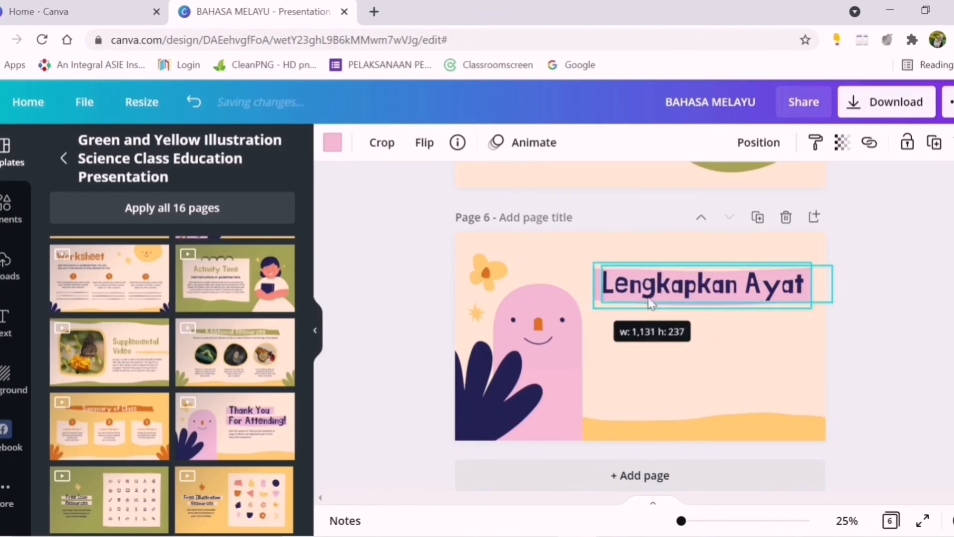
# - Search the elements for "flower" and place the colourful flower row on page 6, resized and positioned below the title
pyautogui.click(22, 156)
pyautogui.write('flower')
pyautogui.press('Return')
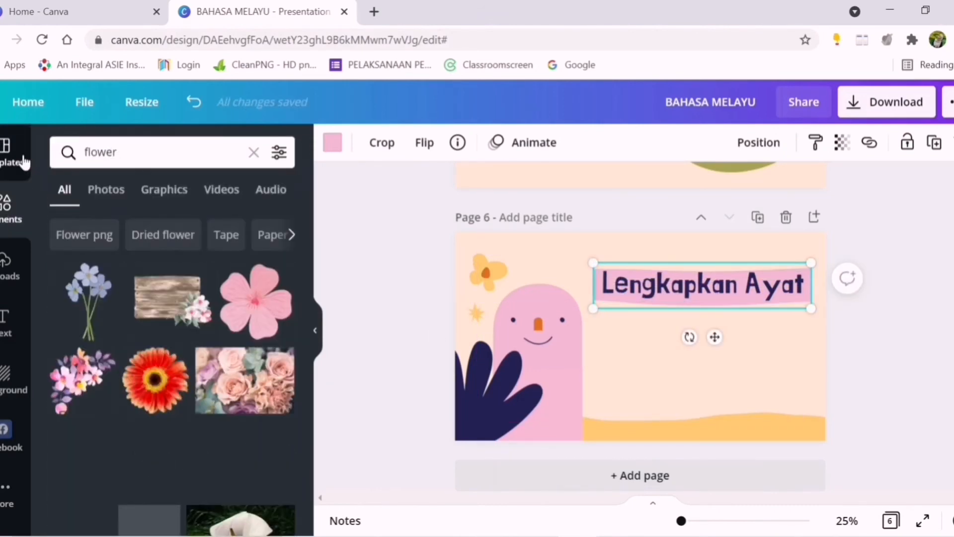
pyautogui.scroll(-2, 255, 367)
pyautogui.moveTo(255, 367); pyautogui.dragTo(700, 365)
pyautogui.moveTo(827, 308); pyautogui.dragTo(767, 334)
pyautogui.moveTo(681, 440); pyautogui.dragTo(702, 415)
# - Add page 7 and apply the template's "Science Lesson" cover layout to it
pyautogui.click(661, 470)
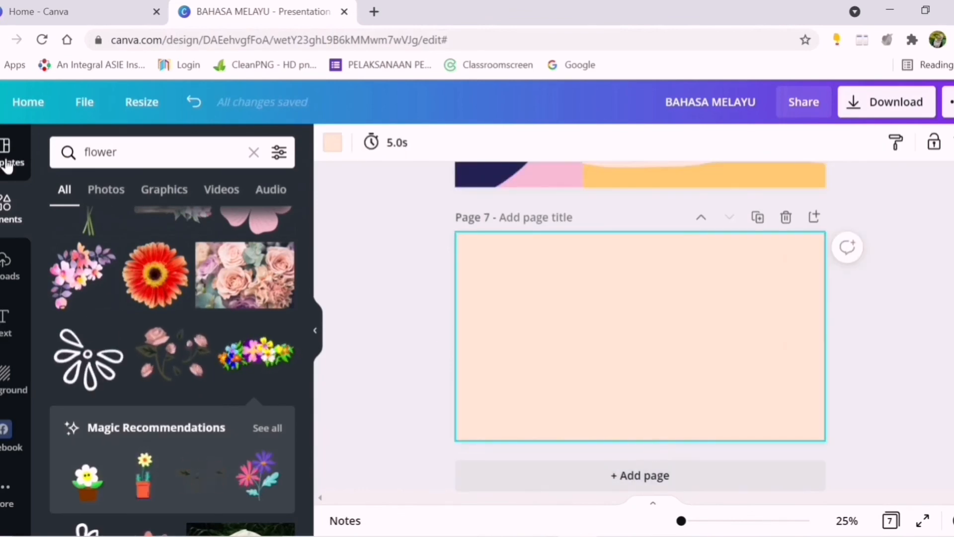
pyautogui.click(7, 152)
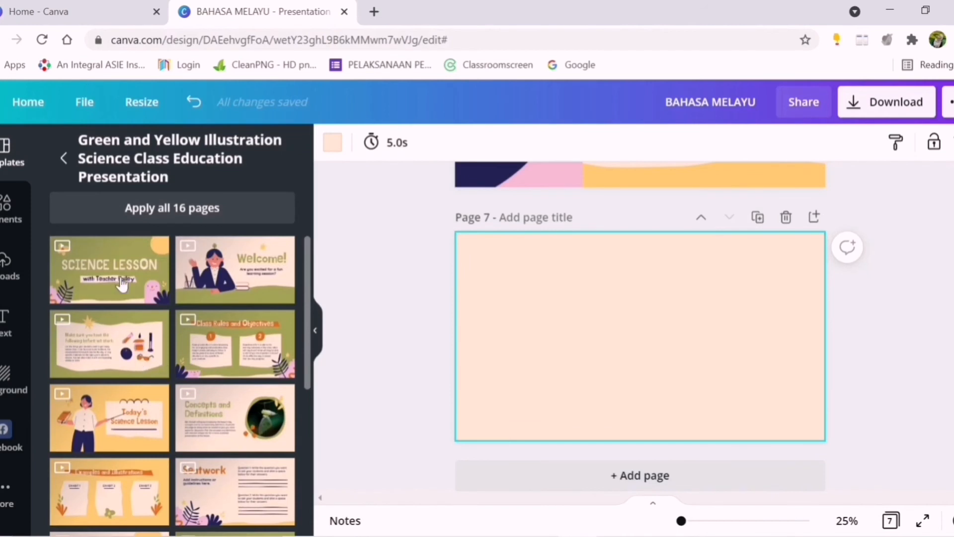
pyautogui.click(122, 281)
# - Clear the title, subtitle, its backing strip and the sun from page 7, and shrink the pink character slightly
pyautogui.click(639, 318)
pyautogui.press('Delete')
pyautogui.click(633, 365)
pyautogui.press('Delete')
pyautogui.click(626, 368)
pyautogui.press('Delete')
pyautogui.click(495, 270)
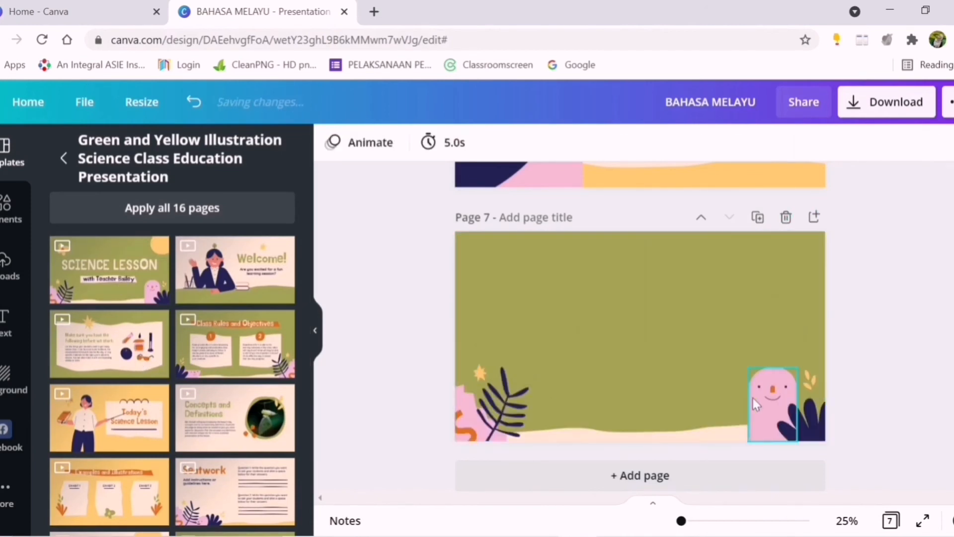
pyautogui.click(762, 398)
pyautogui.moveTo(749, 367); pyautogui.dragTo(756, 379)
# - Change page 7's background to pale pink and the wavy ground shape to pink
pyautogui.click(706, 344)
pyautogui.click(333, 143)
pyautogui.click(149, 273)
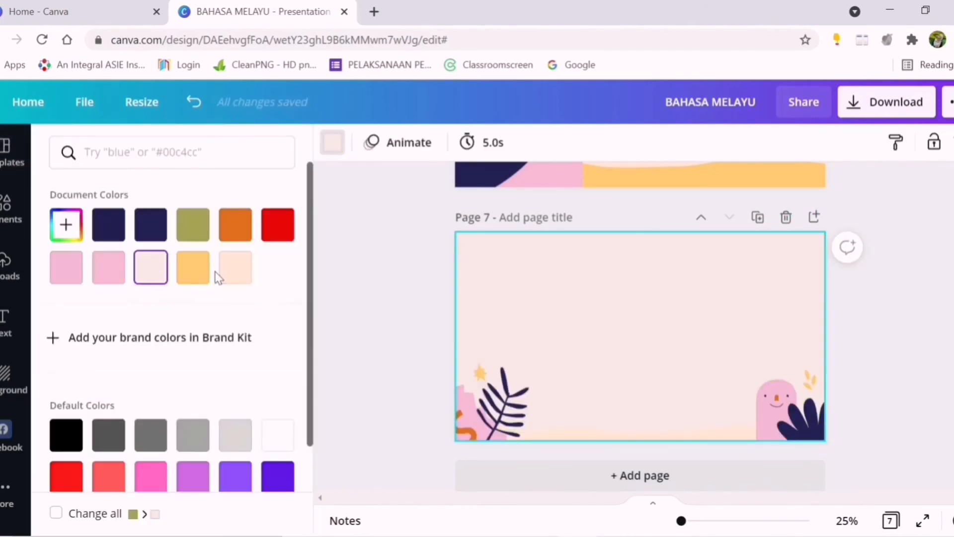
pyautogui.click(641, 435)
pyautogui.click(357, 143)
pyautogui.click(109, 267)
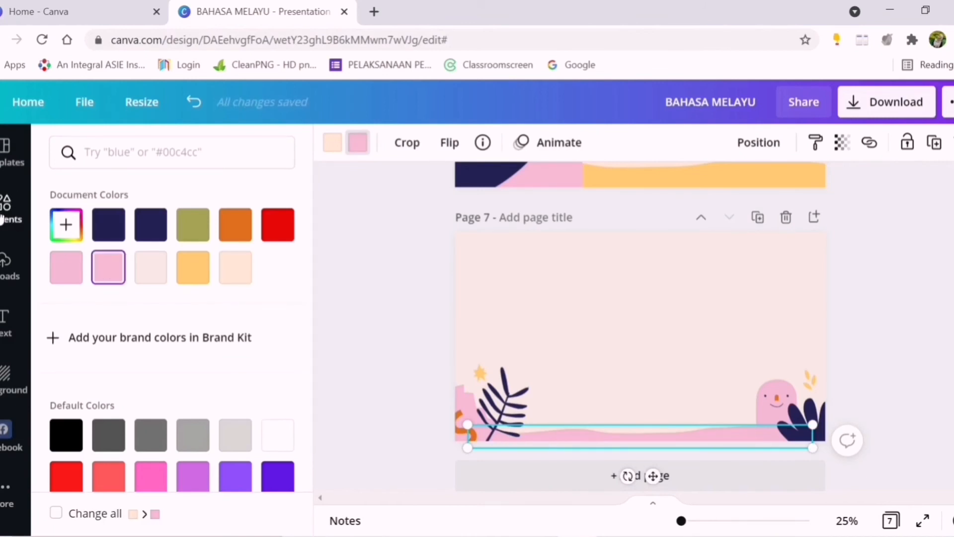
# - Find a wide rectangular frame under "frame", add it to page 7, and resize it near the page's upper centre
pyautogui.click(3, 219)
pyautogui.write('frame')
pyautogui.press('Return')
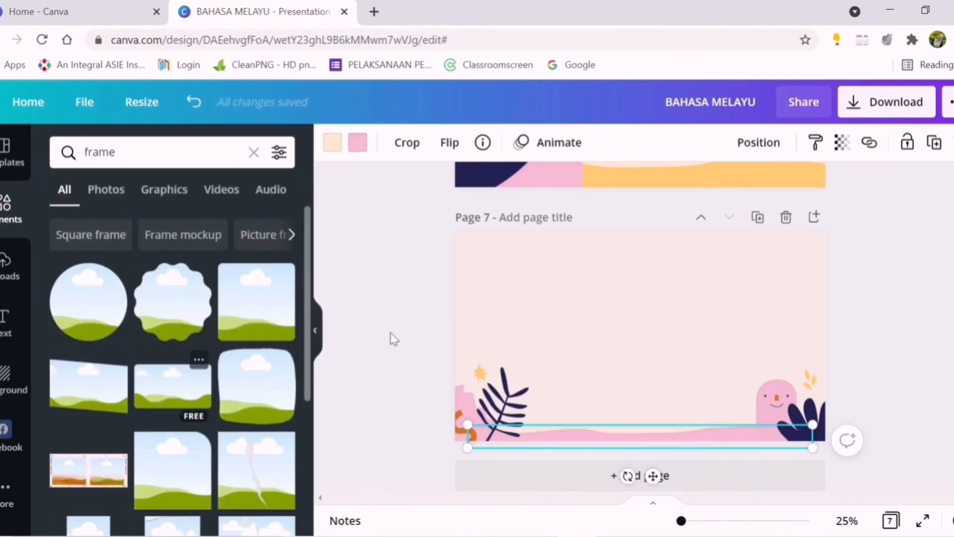
pyautogui.click(200, 394)
pyautogui.moveTo(675, 343); pyautogui.dragTo(690, 303)
pyautogui.moveTo(554, 354); pyautogui.dragTo(595, 328)
pyautogui.moveTo(670, 308); pyautogui.dragTo(642, 310)
pyautogui.click(628, 363)
# - Find a stock video under "cut paper" and place the clip of a child at a table in page 7's frame
pyautogui.click(221, 190)
pyautogui.moveTo(144, 153); pyautogui.dragTo(18, 166)
pyautogui.write('cut paper')
pyautogui.press('Return')
pyautogui.scroll(-3, 205, 373)
pyautogui.scroll(-15, 205, 372)
pyautogui.click(130, 368)
pyautogui.click(392, 290)
pyautogui.moveTo(644, 336)
pyautogui.mouseDown()
pyautogui.moveTo(649, 293)
pyautogui.moveTo(649, 339)
pyautogui.mouseUp()
# - Add a Quicksand heading below the video on page 7 and shrink the plant decoration in the lower-left corner
pyautogui.click(13, 322)
pyautogui.click(142, 225)
pyautogui.click(528, 367)
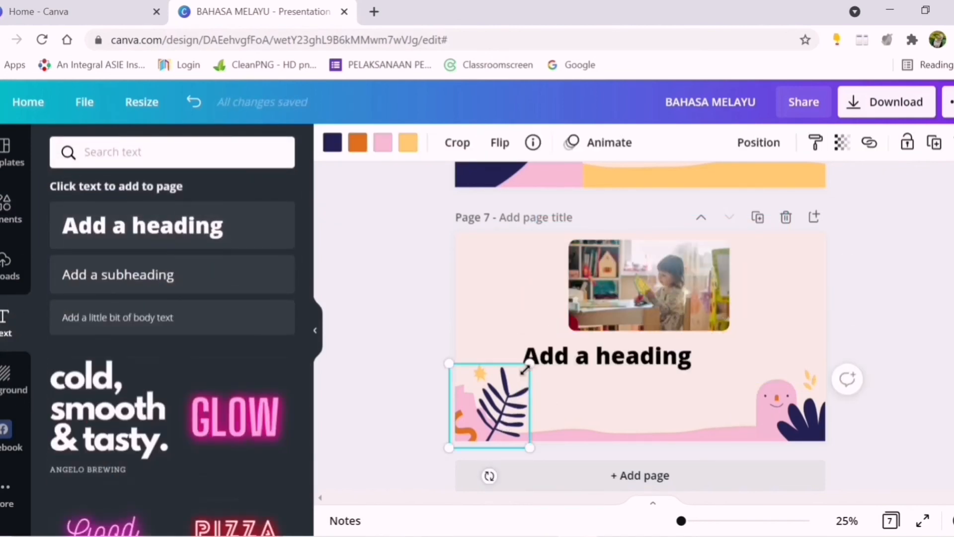
pyautogui.moveTo(531, 365); pyautogui.dragTo(505, 390)
pyautogui.moveTo(602, 367); pyautogui.dragTo(564, 367)
pyautogui.click(441, 146)
pyautogui.click(198, 255)
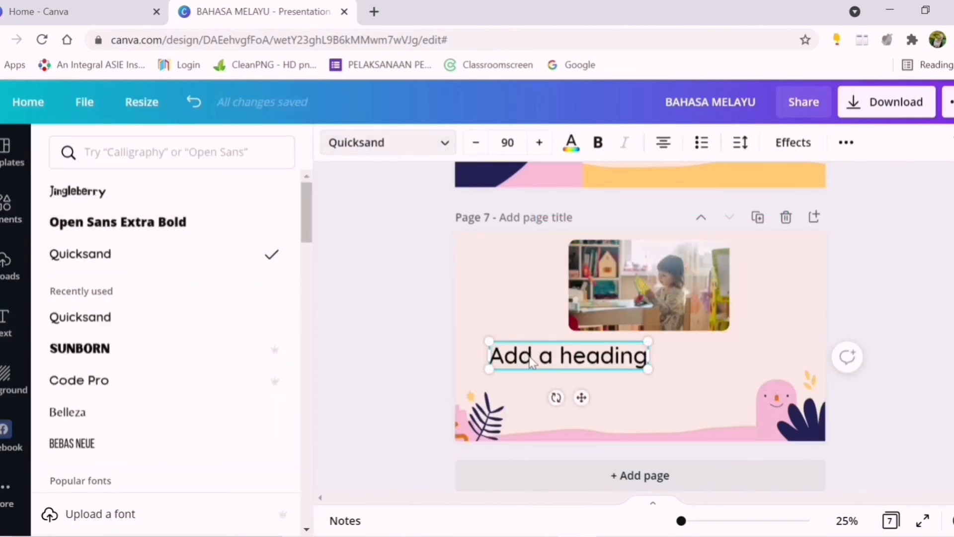
# - Replace the heading with numbered item 1 containing a name, a blank gap and "sekeping", and widen its text box
pyautogui.doubleClick(531, 363)
pyautogui.press('BackSpace')
pyautogui.write('1.')
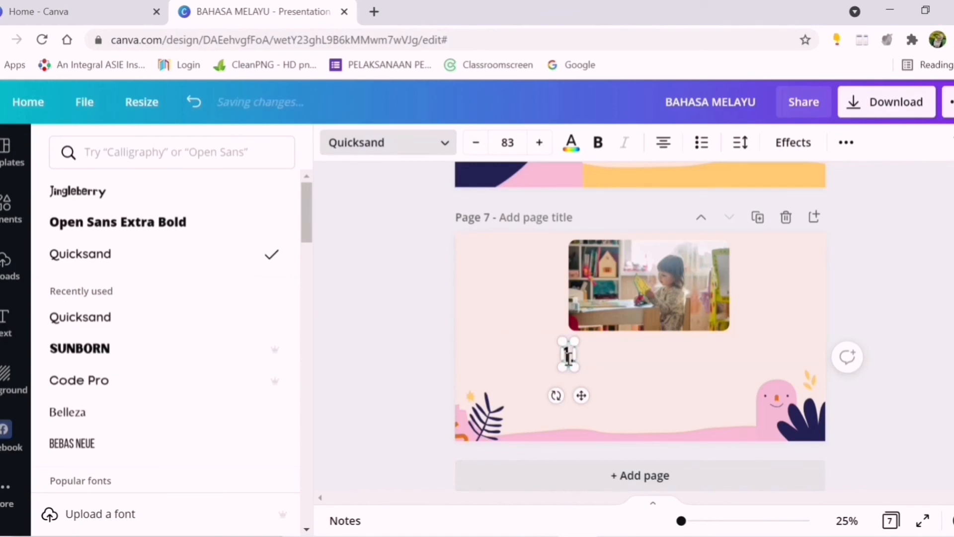
pyautogui.click(665, 144)
pyautogui.write('Gi')
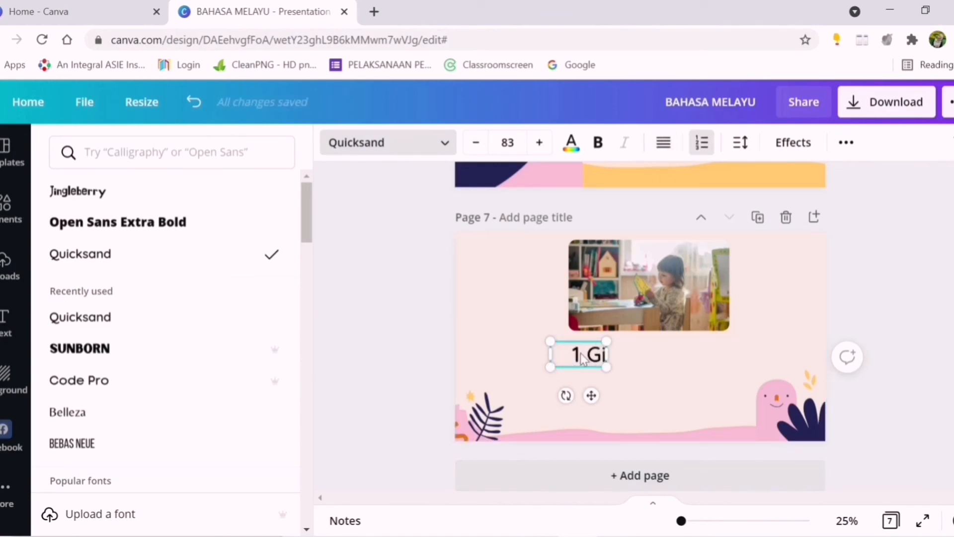
pyautogui.write('na')
pyautogui.hotkey('shift', 'Return')
pyautogui.write('sek')
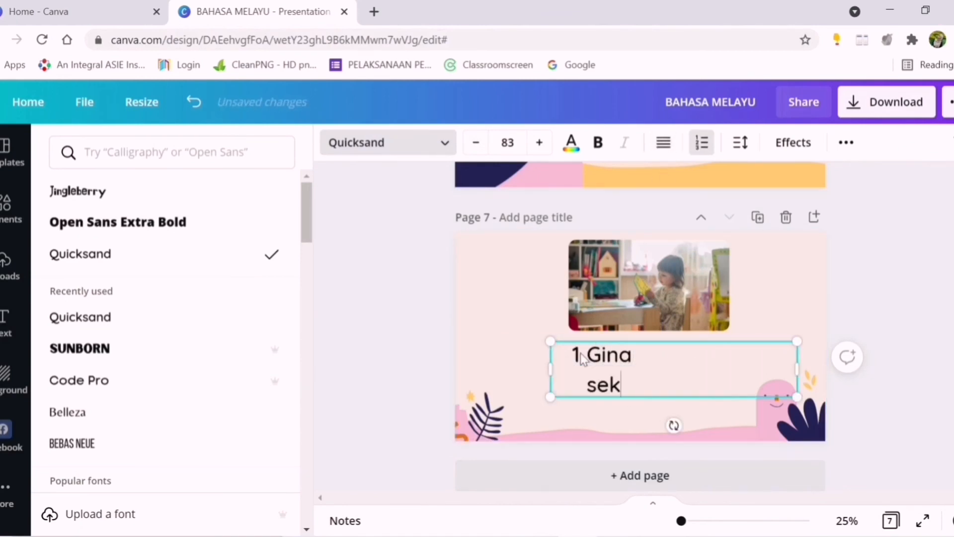
pyautogui.moveTo(550, 369); pyautogui.dragTo(475, 368)
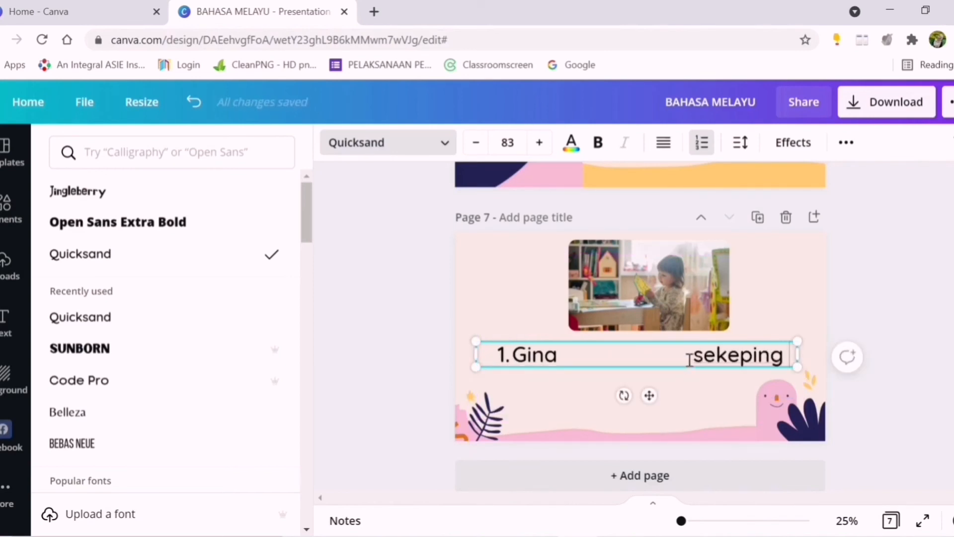
# - Reduce the font size of page 7's numbered sentence to 63
pyautogui.tripleClick(688, 359)
pyautogui.click(478, 148)
pyautogui.click(476, 143)
pyautogui.click(475, 143)
pyautogui.click(700, 352)
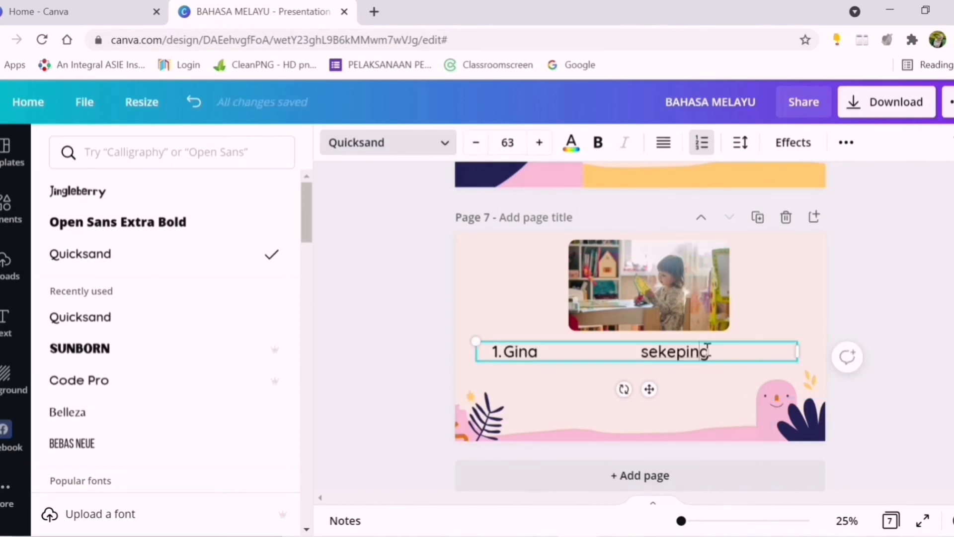
# - Complete page 7's sentence with "kertas dengan berhati-hati supaya tidak tercedera." and tighten its letter spacing to -44
pyautogui.write('engan berhati-h')
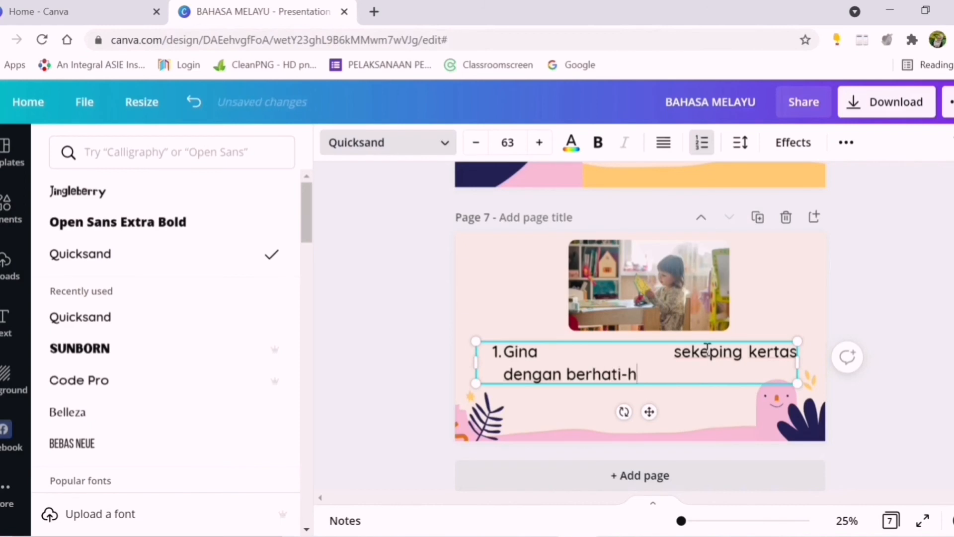
pyautogui.write('ati supaya tidak terceder')
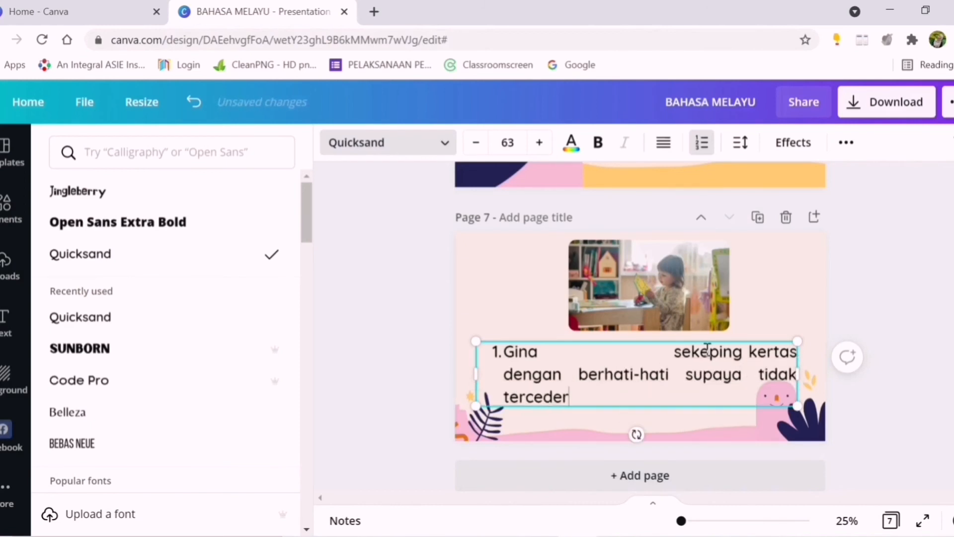
pyautogui.hotkey('ctrl', 'a')
pyautogui.click(740, 143)
pyautogui.moveTo(832, 197); pyautogui.dragTo(828, 200)
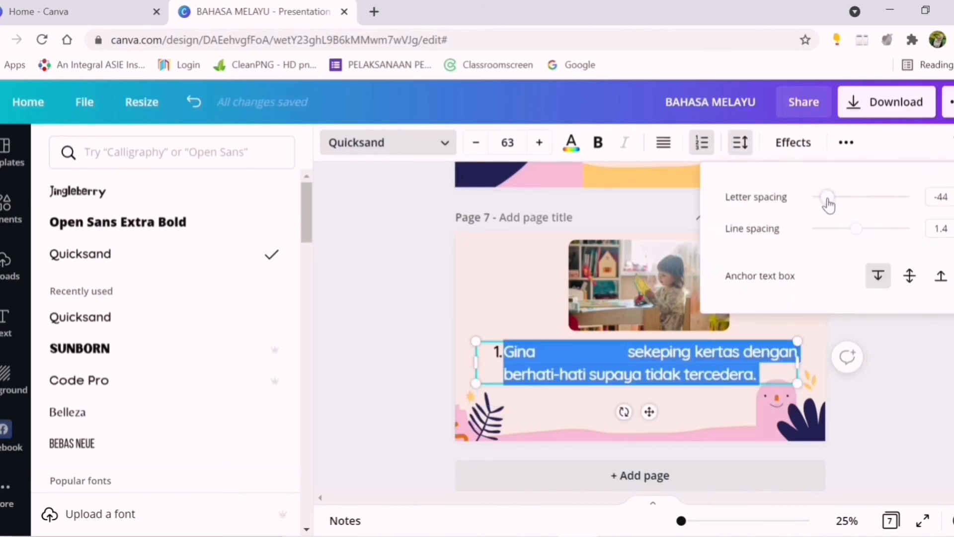
pyautogui.click(571, 411)
pyautogui.click(571, 410)
# - Find a purple line among the "underline" graphics and place it in the blank gap of page 7's sentence
pyautogui.click(18, 279)
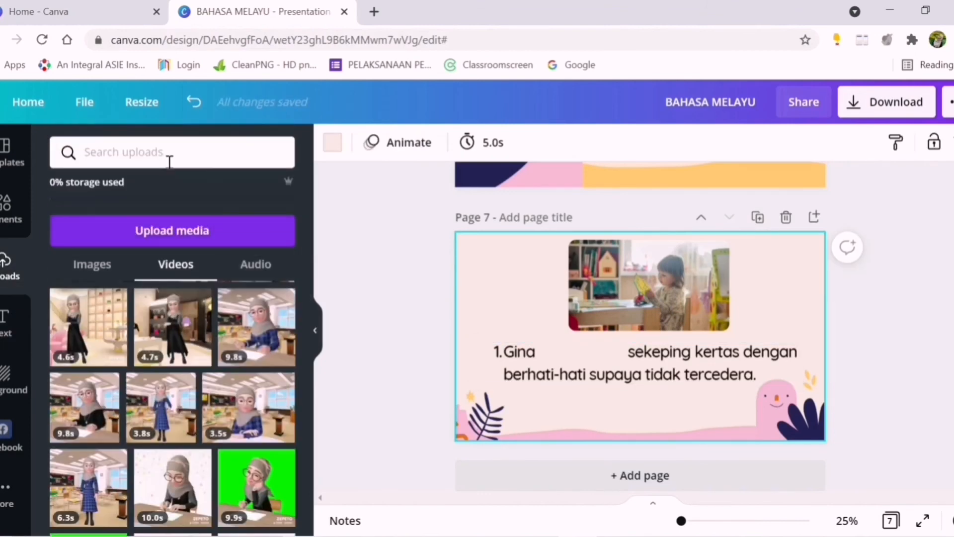
pyautogui.click(12, 210)
pyautogui.tripleClick(136, 154)
pyautogui.write('underline')
pyautogui.press('Return')
pyautogui.click(151, 193)
pyautogui.scroll(-15, 159, 356)
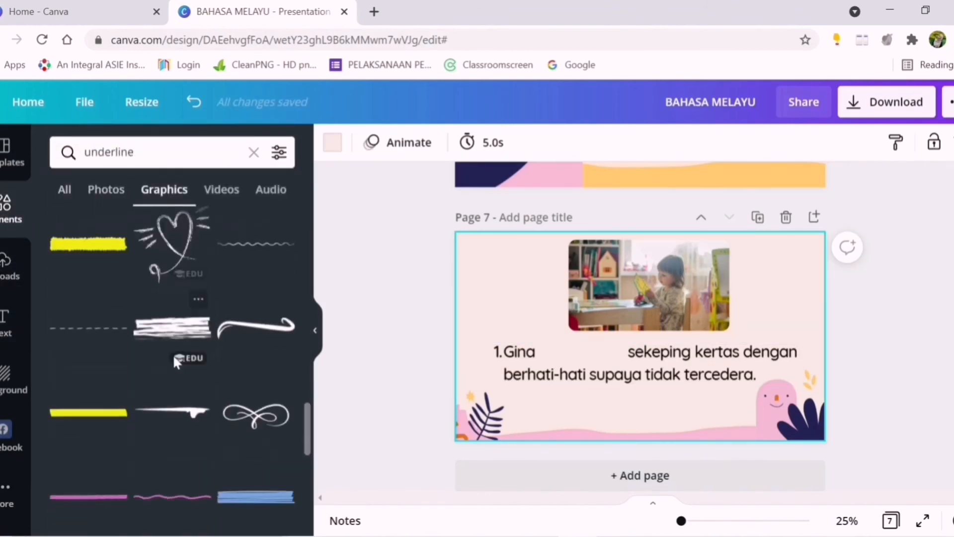
pyautogui.moveTo(84, 287); pyautogui.dragTo(584, 357)
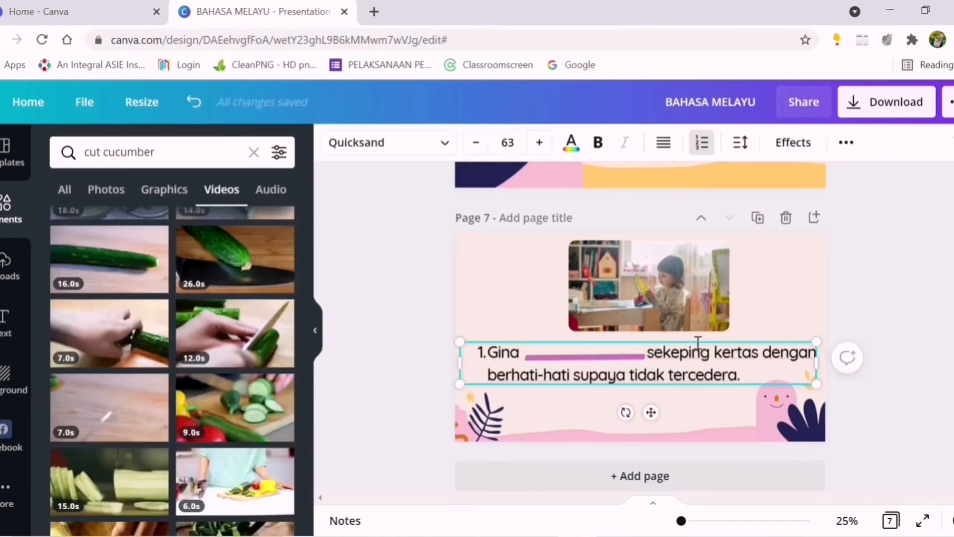
# - Reduce the line spacing of page 7's sentence and move the text and its purple underline up against the video
pyautogui.tripleClick(697, 348)
pyautogui.click(740, 143)
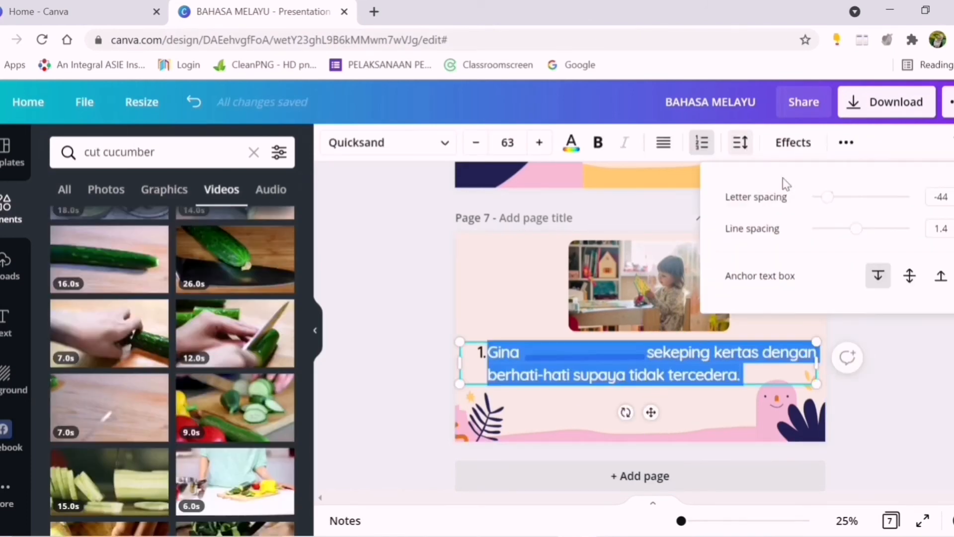
pyautogui.moveTo(854, 232); pyautogui.dragTo(844, 232)
pyautogui.click(658, 371)
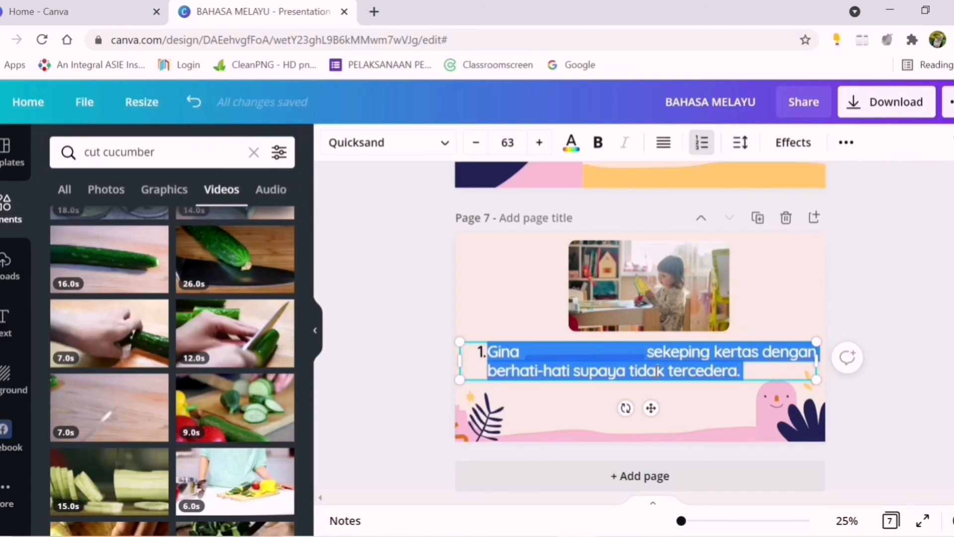
pyautogui.click(687, 388)
pyautogui.moveTo(694, 379); pyautogui.dragTo(692, 367)
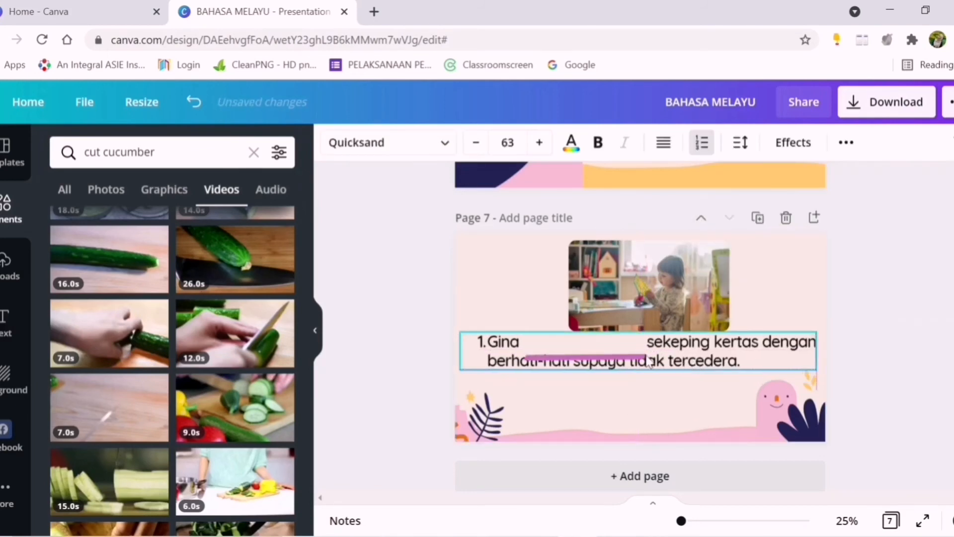
pyautogui.moveTo(613, 363); pyautogui.dragTo(611, 351)
pyautogui.click(631, 387)
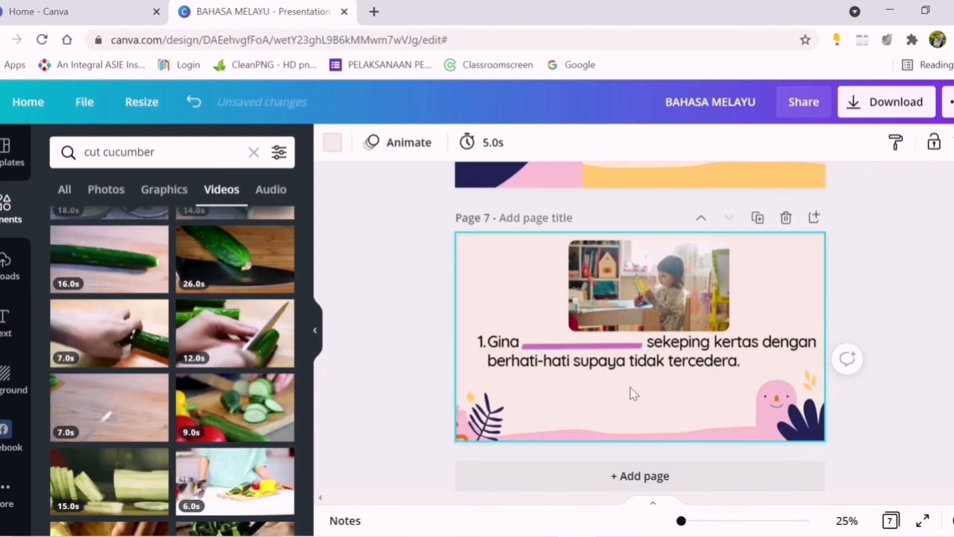
# - Paste a copy of the sentence text box below the original and replace its text with "a) menghiris"
pyautogui.click(648, 370)
pyautogui.hotkey('ctrl', 'v')
pyautogui.moveTo(638, 365); pyautogui.dragTo(648, 398)
pyautogui.click(648, 398)
pyautogui.press('BackSpace')
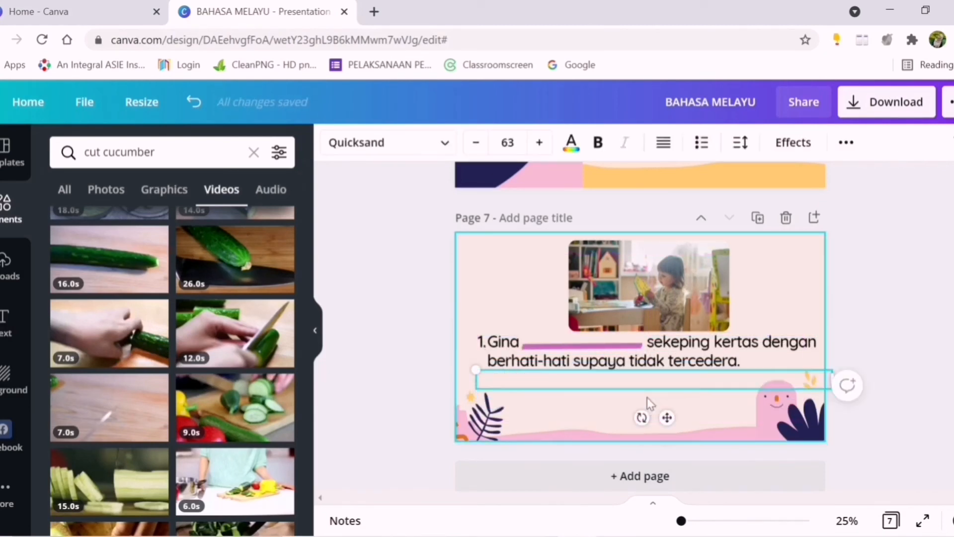
pyautogui.write('a) mengjin')
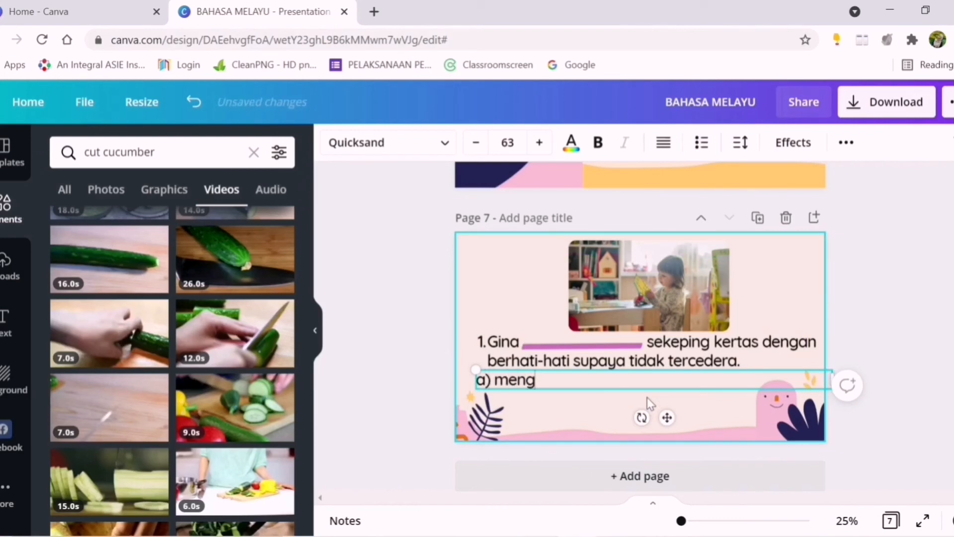
pyautogui.press('BackSpace')
pyautogui.press('BackSpace')
pyautogui.press('BackSpace')
pyautogui.write('hiris')
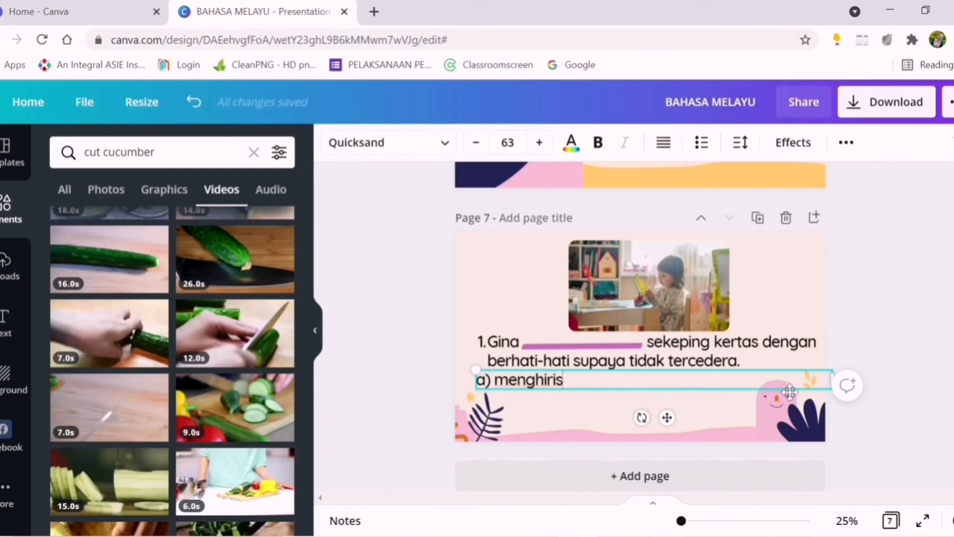
# - Resize the "a) menghiris" text to size 64.5, narrow its box to fit and position it below the sentence
pyautogui.moveTo(790, 393); pyautogui.dragTo(801, 402)
pyautogui.moveTo(489, 376); pyautogui.dragTo(522, 380)
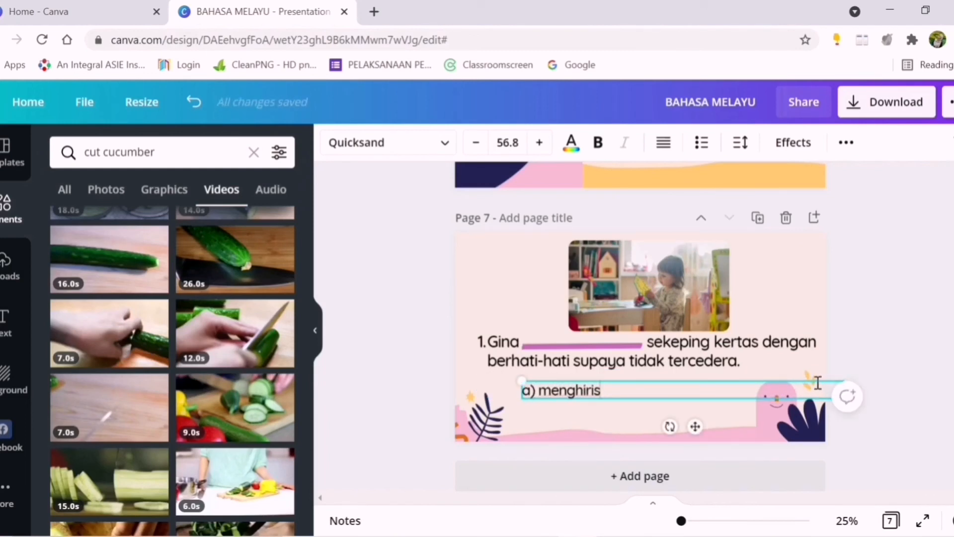
pyautogui.moveTo(802, 380); pyautogui.dragTo(591, 403)
pyautogui.moveTo(555, 378); pyautogui.dragTo(597, 380)
pyautogui.click(600, 411)
# - Duplicate the answer option beside the first, change the copy to "b) menggunting" and widen its box to fit one line
pyautogui.click(597, 400)
pyautogui.hotkey('ctrl', 'c')
pyautogui.hotkey('ctrl', 'v')
pyautogui.moveTo(595, 396); pyautogui.dragTo(617, 383)
pyautogui.click(710, 392)
pyautogui.write('b)')
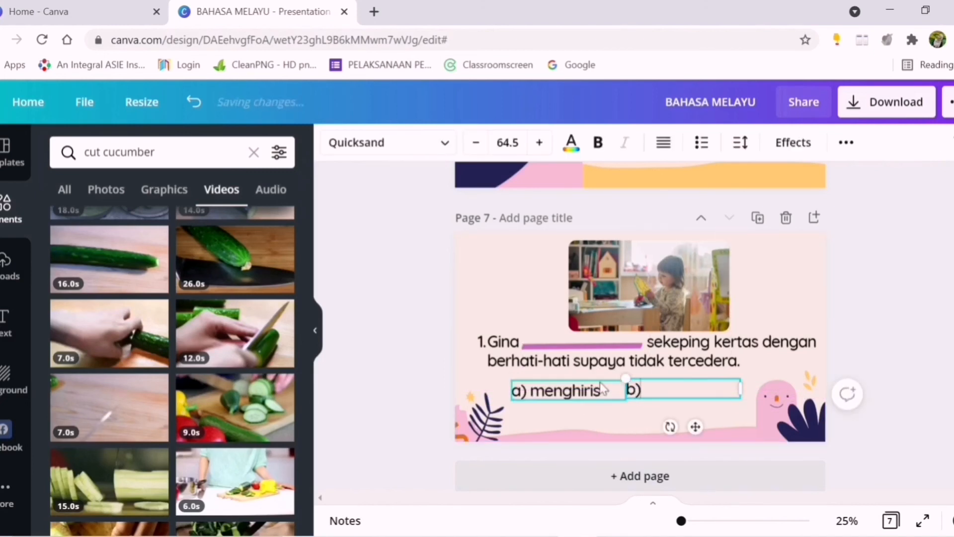
pyautogui.write(' menggunting')
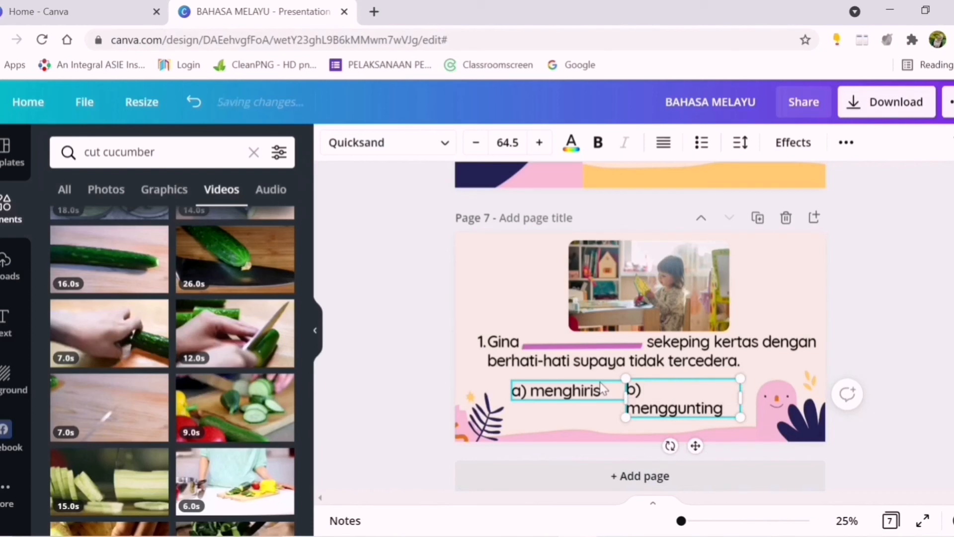
pyautogui.moveTo(753, 397); pyautogui.dragTo(764, 397)
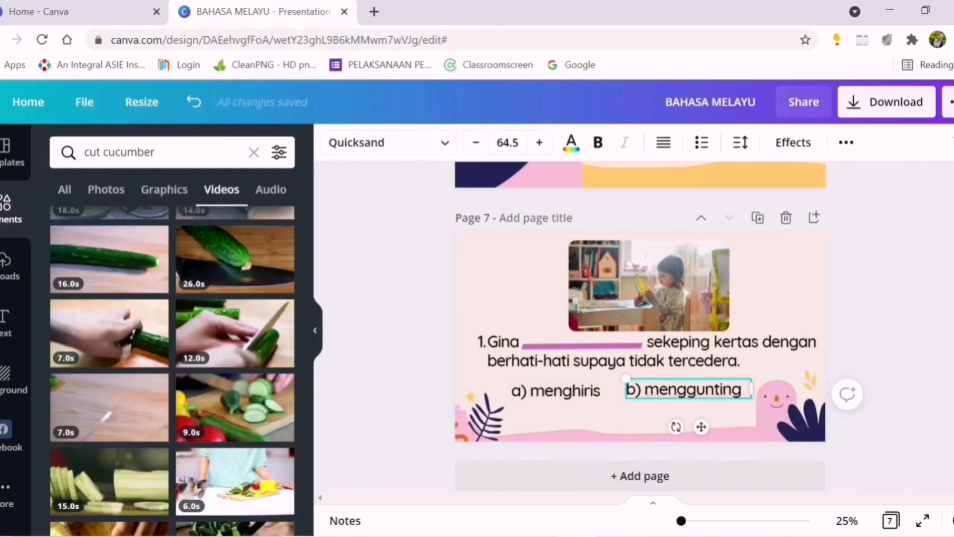
pyautogui.click(914, 300)
# - Duplicate page 7 and replace the copy's video with the 9-second sliced cucumber clip from the "cut cucumber" results
pyautogui.click(757, 217)
pyautogui.click(636, 274)
pyautogui.press('Delete')
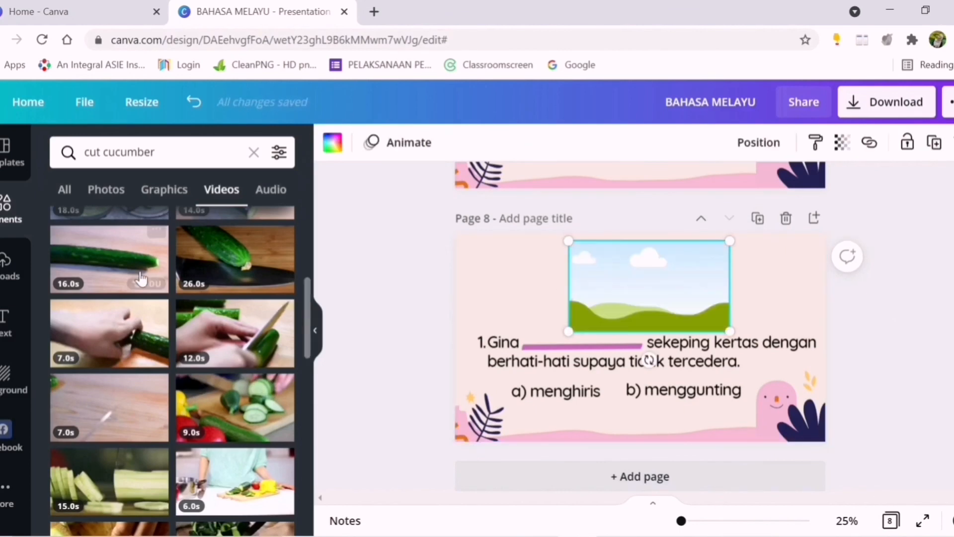
pyautogui.click(171, 152)
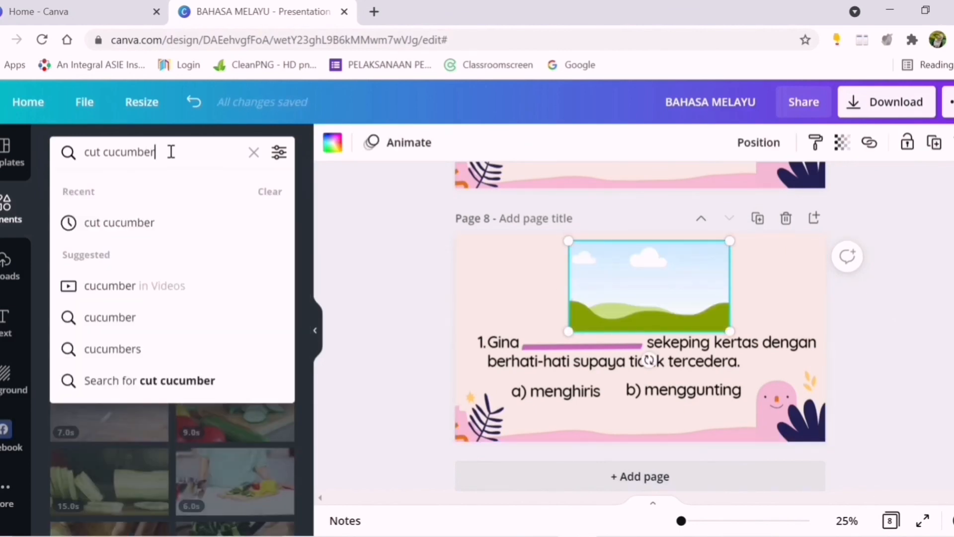
pyautogui.click(170, 226)
pyautogui.moveTo(230, 405); pyautogui.dragTo(615, 320)
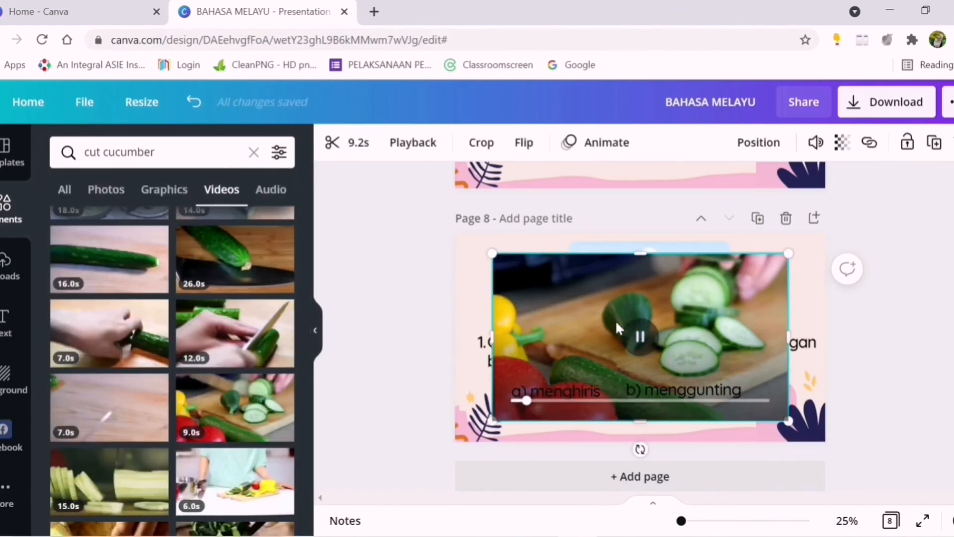
# - Replace page 8's sentence with item 2, a name, a blank and "timun untuk dimakan bersama nasi lemak.", moving the underline into the blank
pyautogui.click(507, 346)
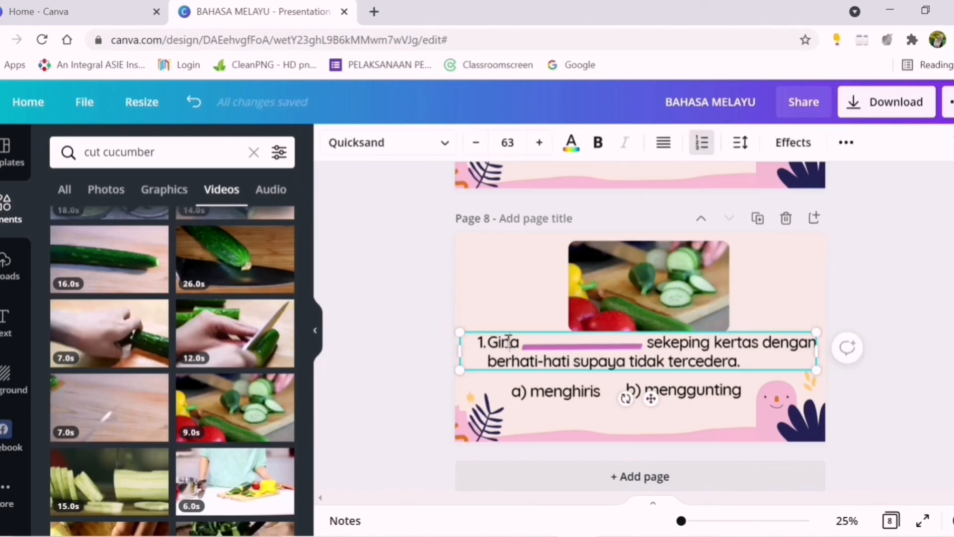
pyautogui.press('BackSpace')
pyautogui.hotkey('ctrl', 'a')
pyautogui.write('2')
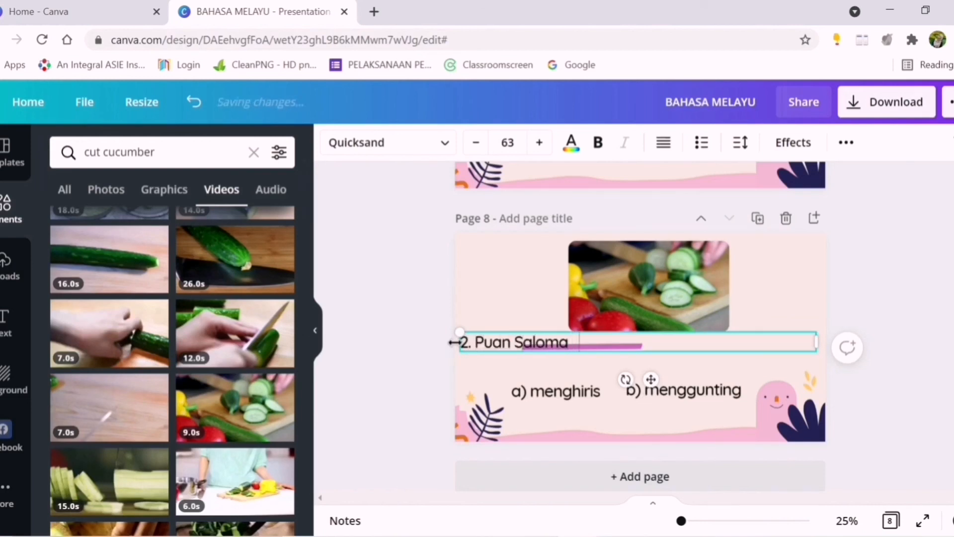
pyautogui.moveTo(472, 345); pyautogui.dragTo(479, 344)
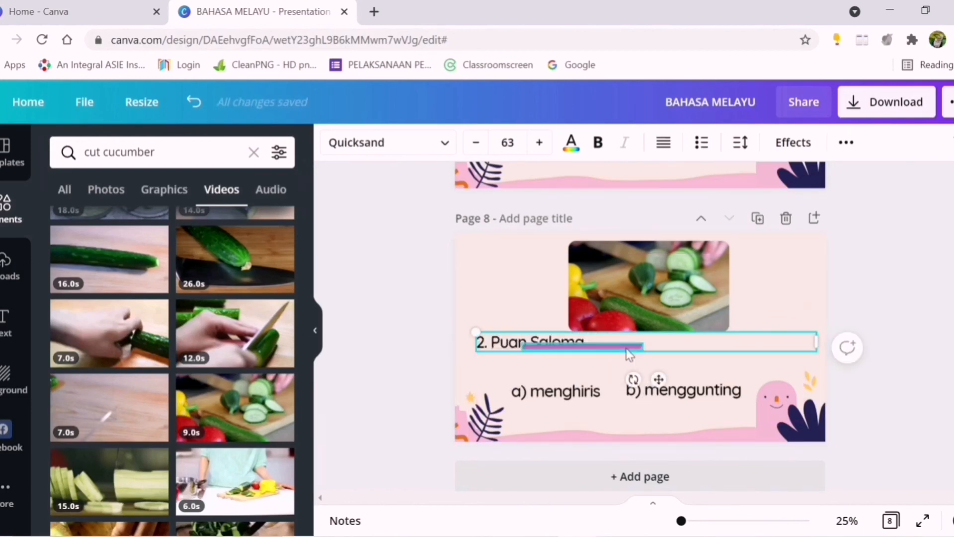
pyautogui.moveTo(627, 346); pyautogui.dragTo(655, 346)
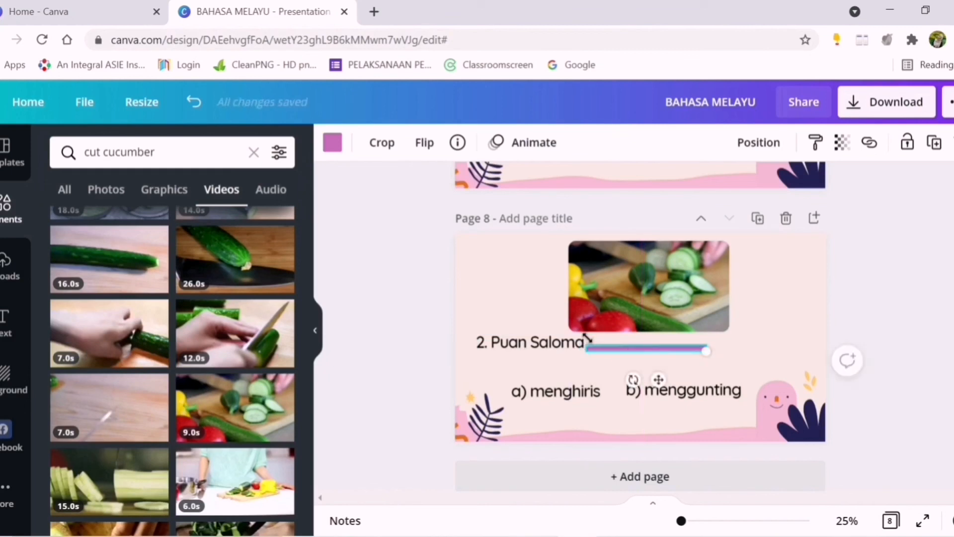
pyautogui.click(575, 351)
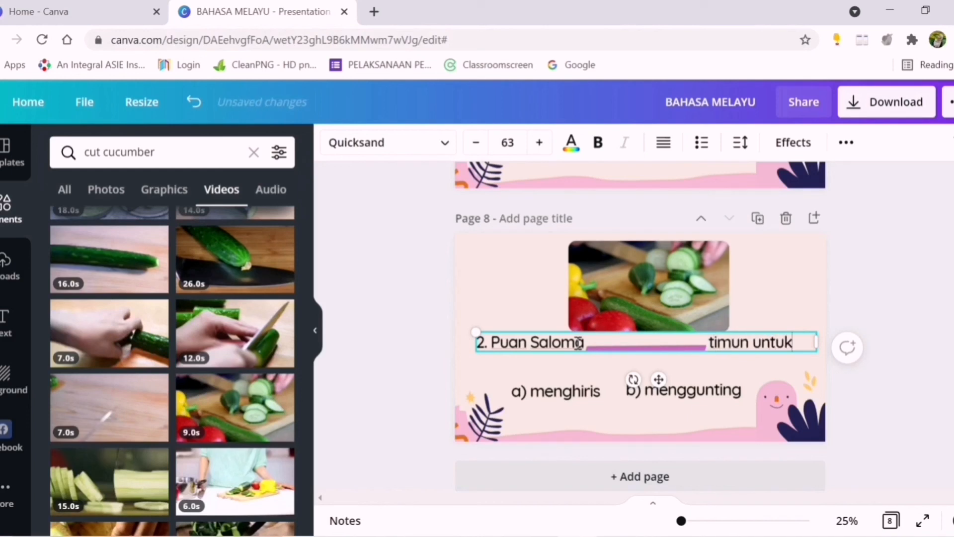
pyautogui.write('dimakan bersama nasi lemak.')
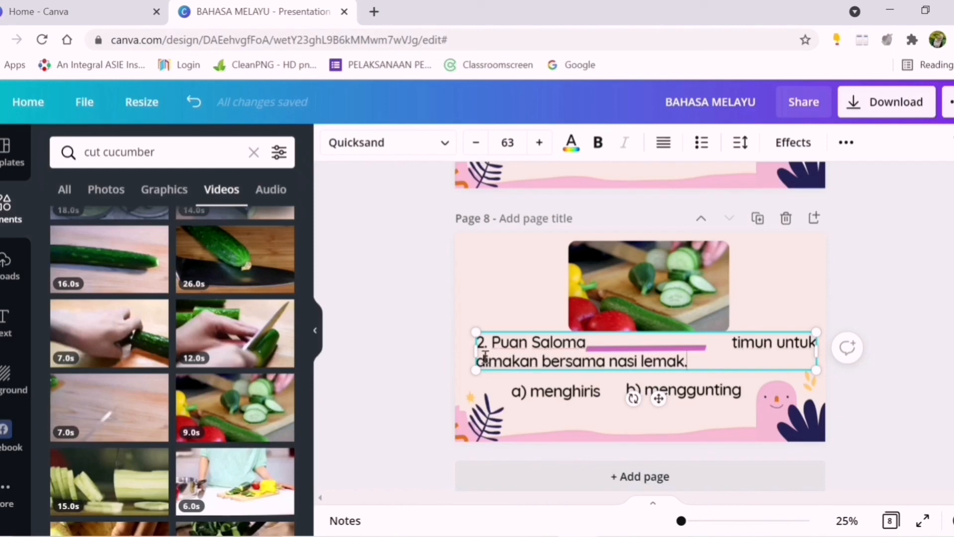
# - Change answer option b on page 8 to "mengupas"
pyautogui.click(512, 390)
pyautogui.click(735, 392)
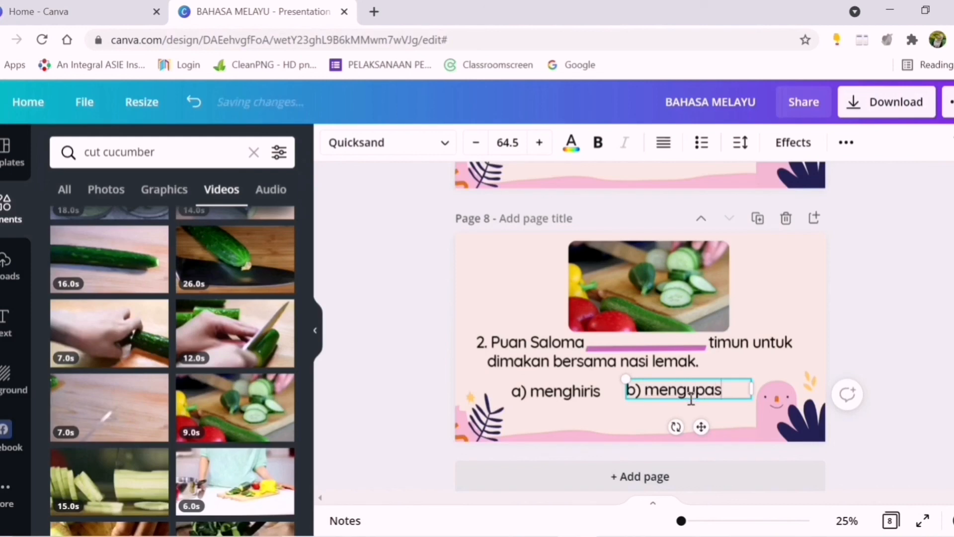
pyautogui.click(782, 315)
# - Try several page animations on page 1, choose Tumble and apply it to all pages
pyautogui.scroll(15, 768, 357)
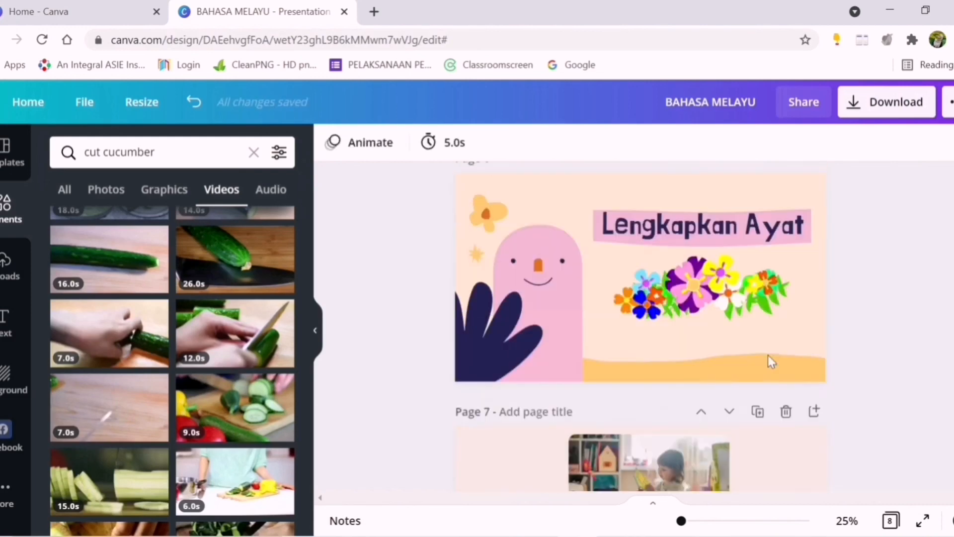
pyautogui.scroll(18, 769, 355)
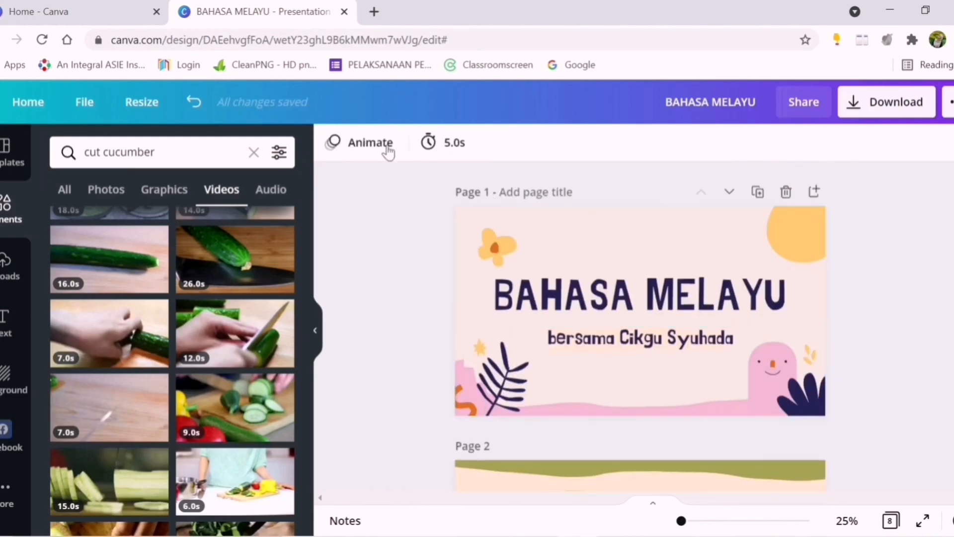
pyautogui.click(368, 149)
pyautogui.click(87, 323)
pyautogui.click(164, 320)
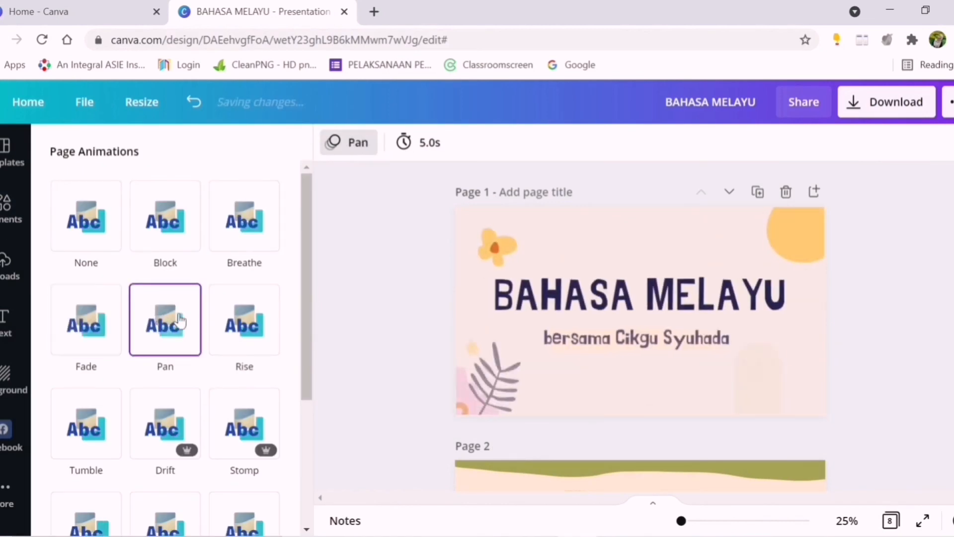
pyautogui.click(106, 419)
pyautogui.click(166, 420)
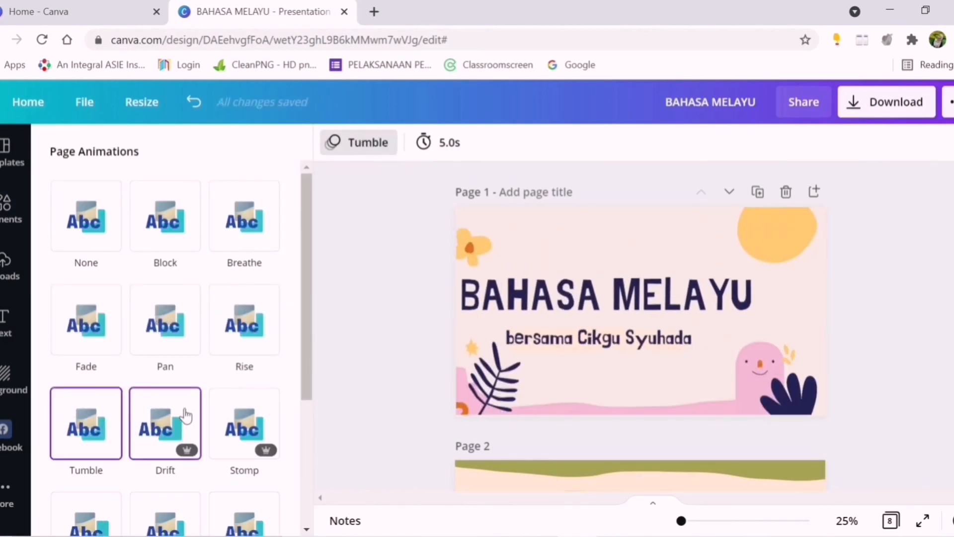
pyautogui.scroll(-2, 103, 335)
pyautogui.click(101, 331)
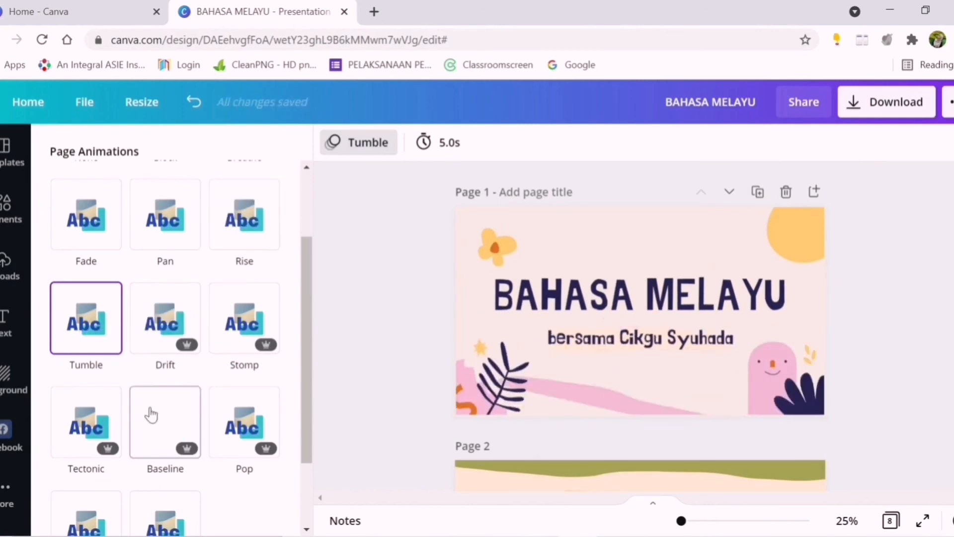
pyautogui.scroll(-2, 123, 494)
pyautogui.click(50, 501)
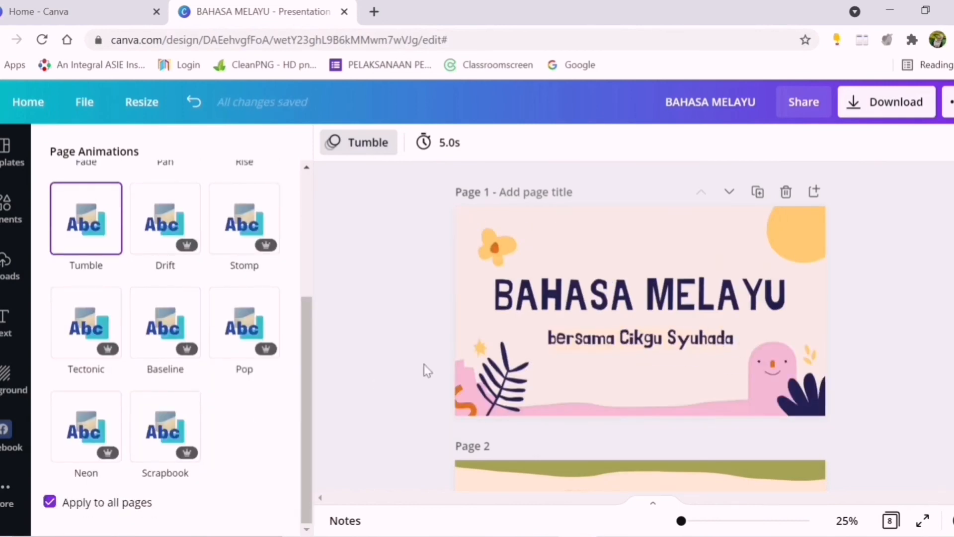
# - Present the lesson in full screen from page 1 and advance through the slides to page 8, checking the animations and videos
pyautogui.click(923, 526)
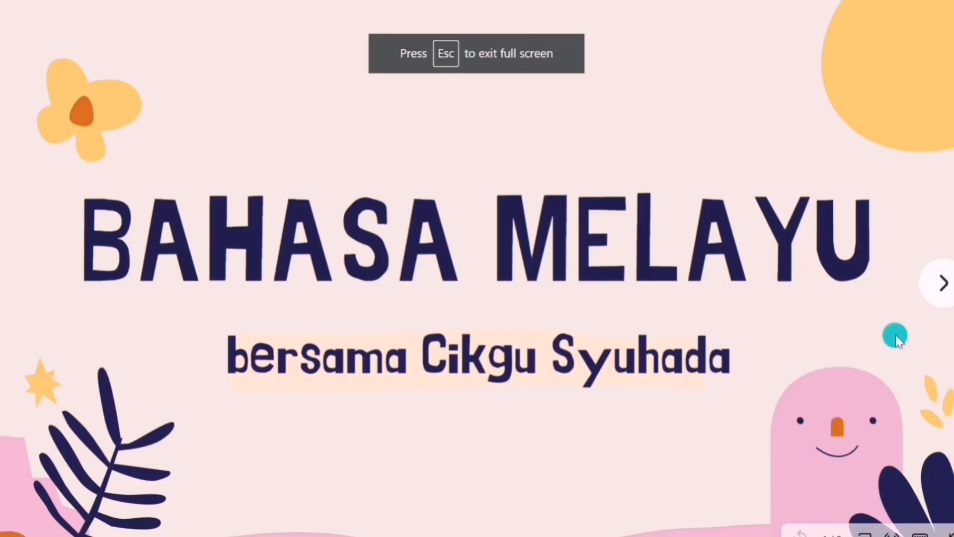
pyautogui.click(926, 298)
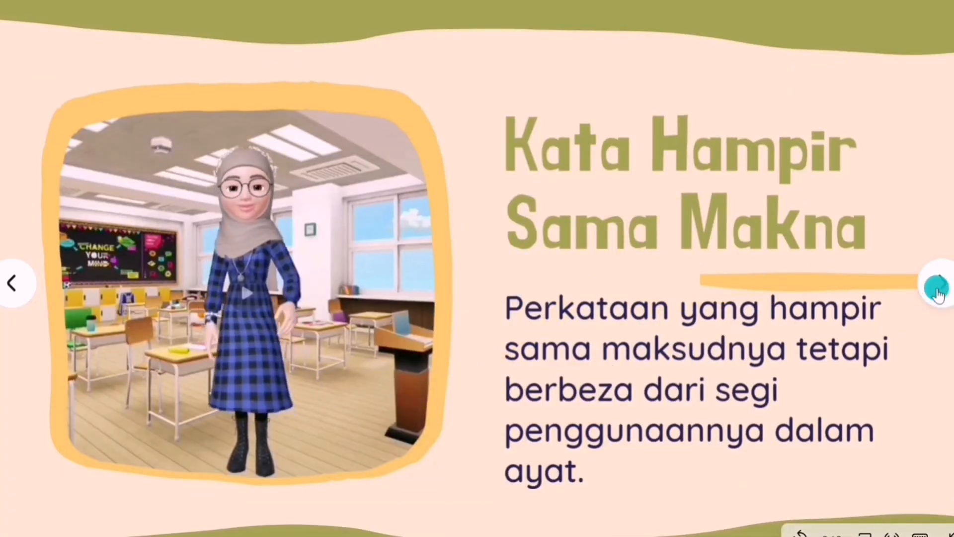
pyautogui.click(937, 289)
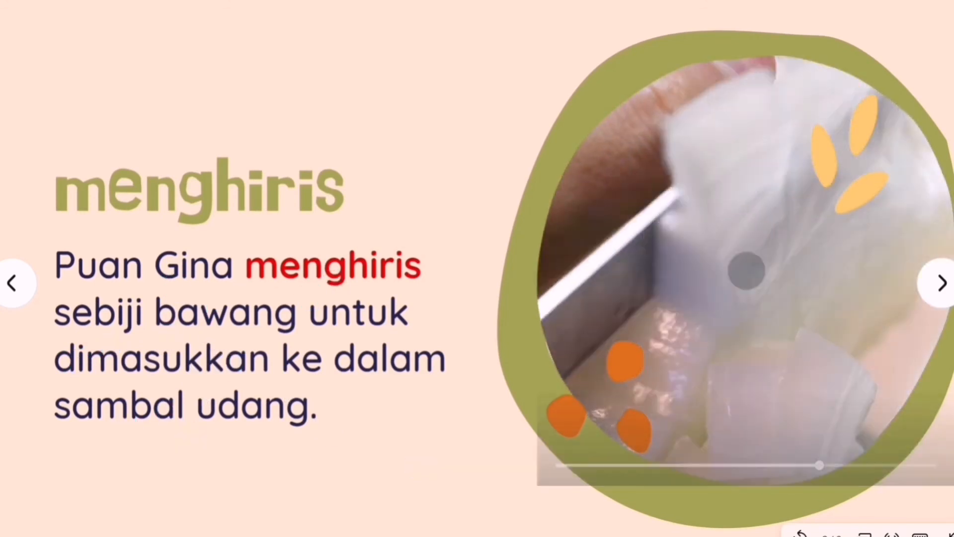
pyautogui.click(940, 283)
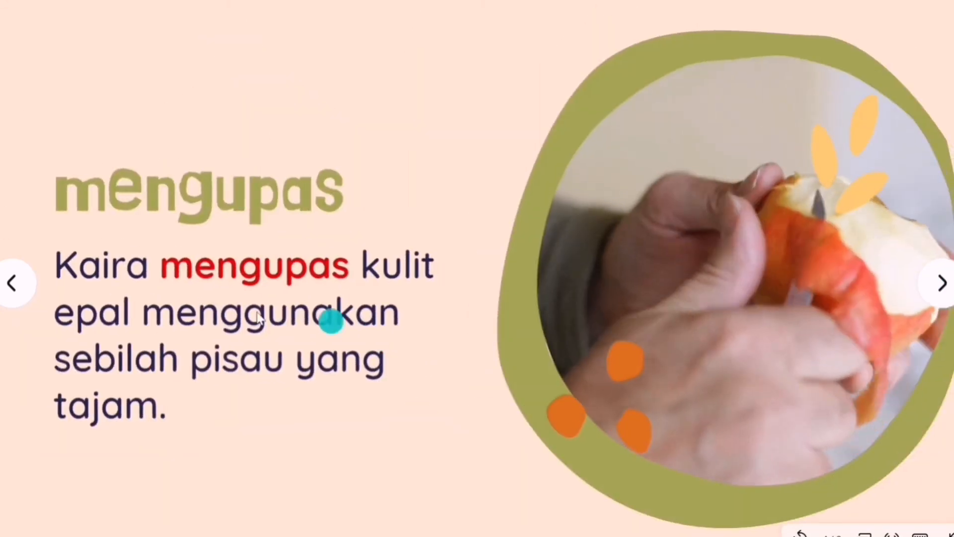
pyautogui.click(942, 289)
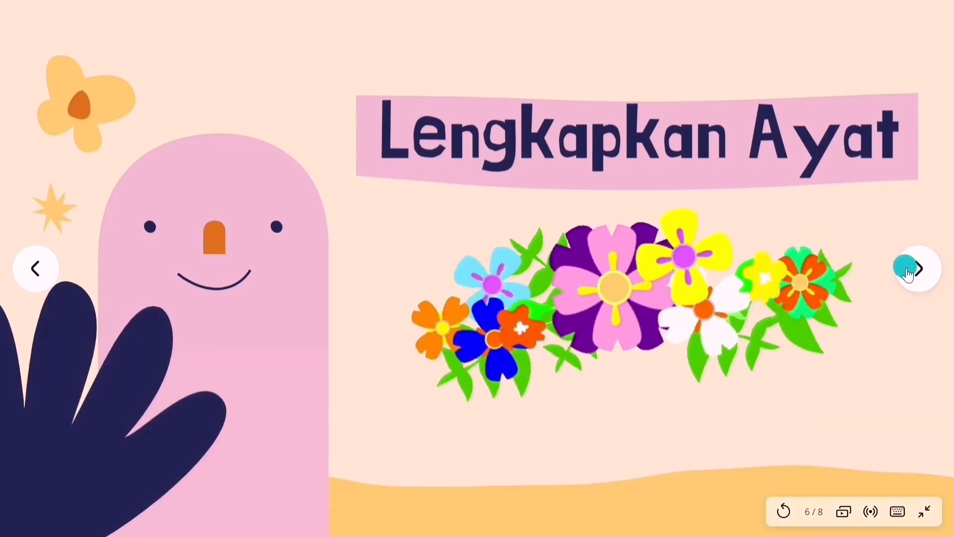
pyautogui.click(924, 272)
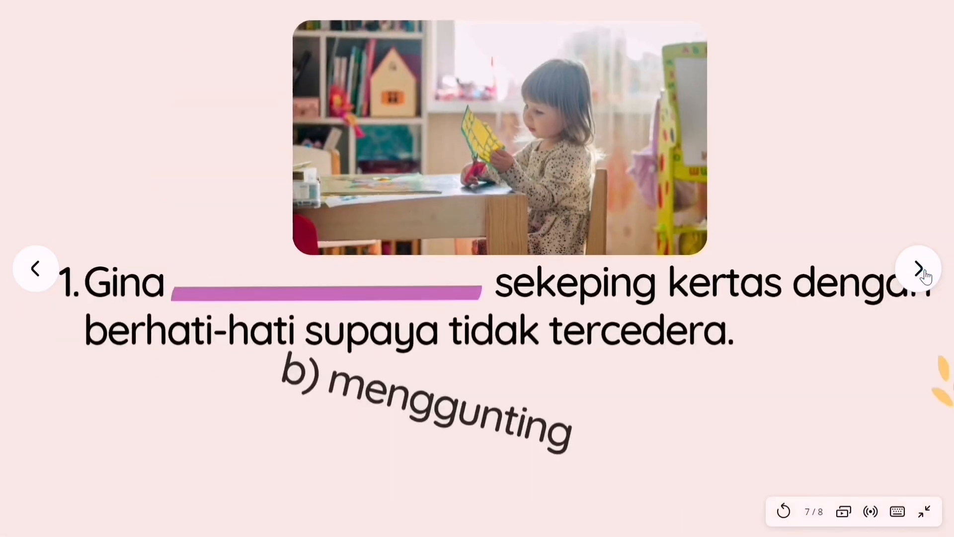
pyautogui.click(924, 271)
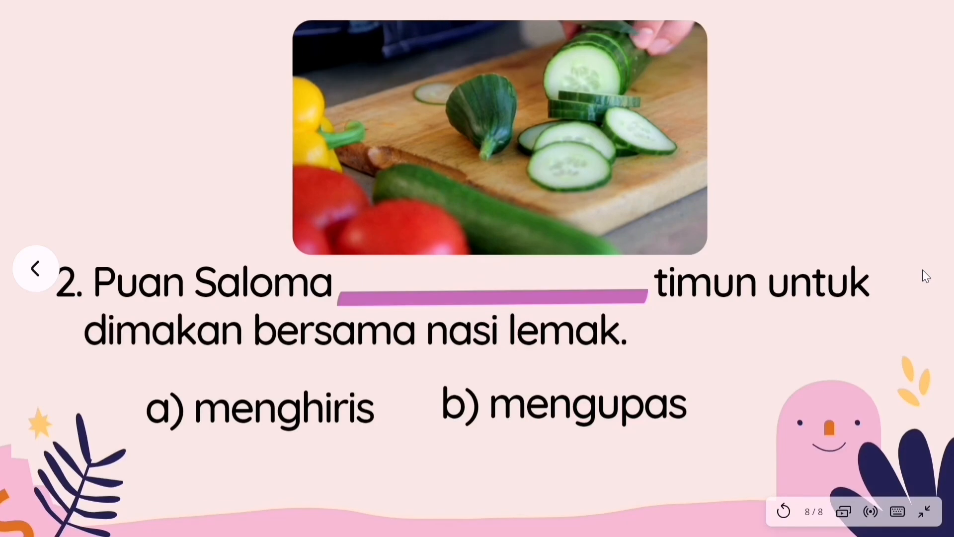
pyautogui.click(908, 275)
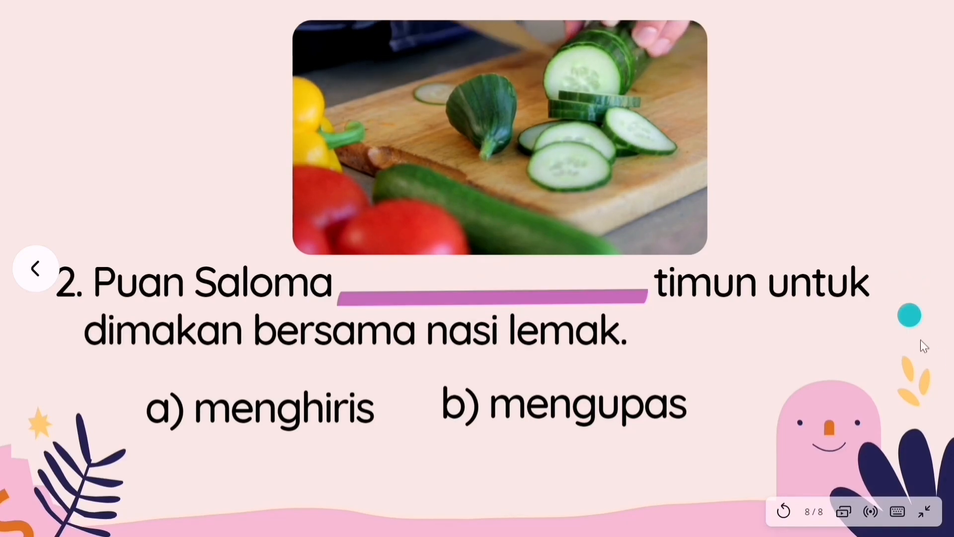